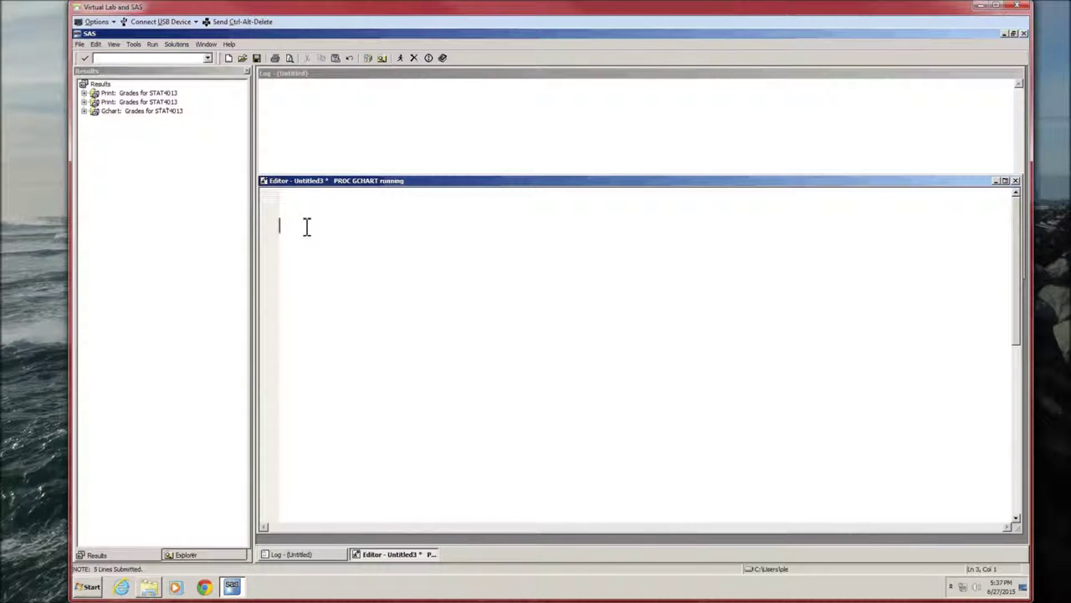
Paste the program that reads statgrades.csv into statData, including the gotPass and LASSO-to-Other lines.
text(FILENAME datafile url 'http://rfs.kvasaheim.com/data/statgrades.csv';  DATA statData;   INFILE datafile delimiter="," dsd firstobs=2;   INPUT id $ grade gender $ gpa SATmath age college $ ;   gotPass = (grade>70);   IF college="LASSO" THEN college="Other";  TITLE1  "Grades for STAT4013";  PROC PRINT data=statData; run;)
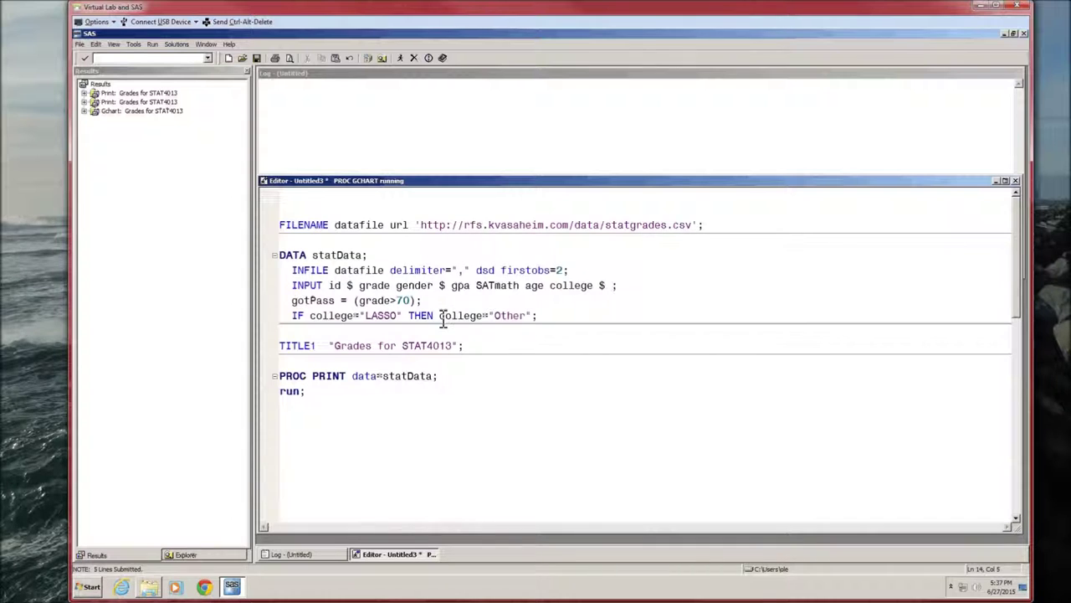
drag(432, 302, 285, 310)
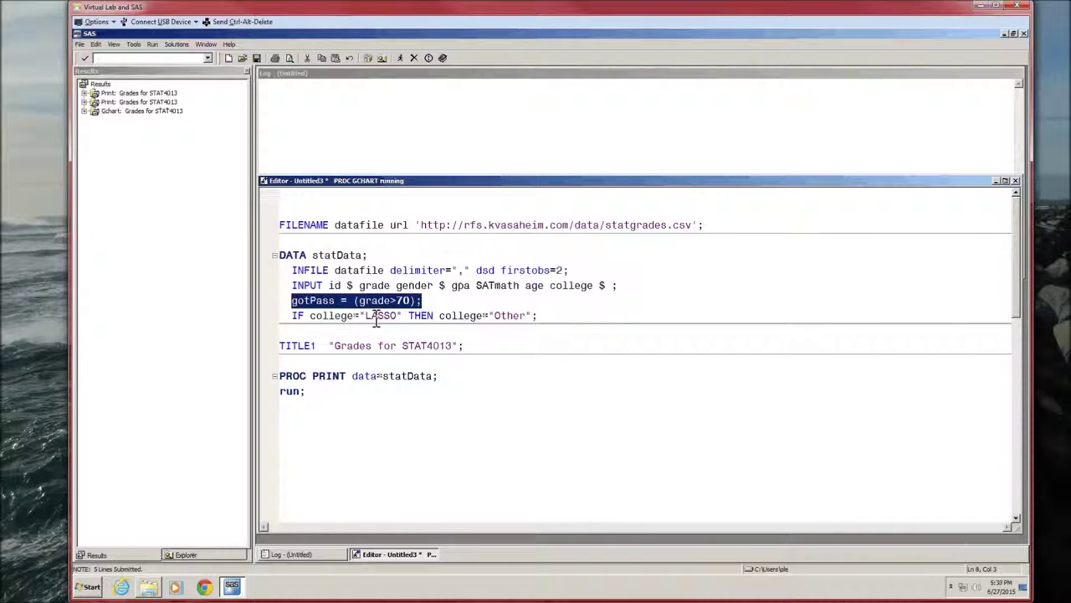
drag(293, 317, 545, 321)
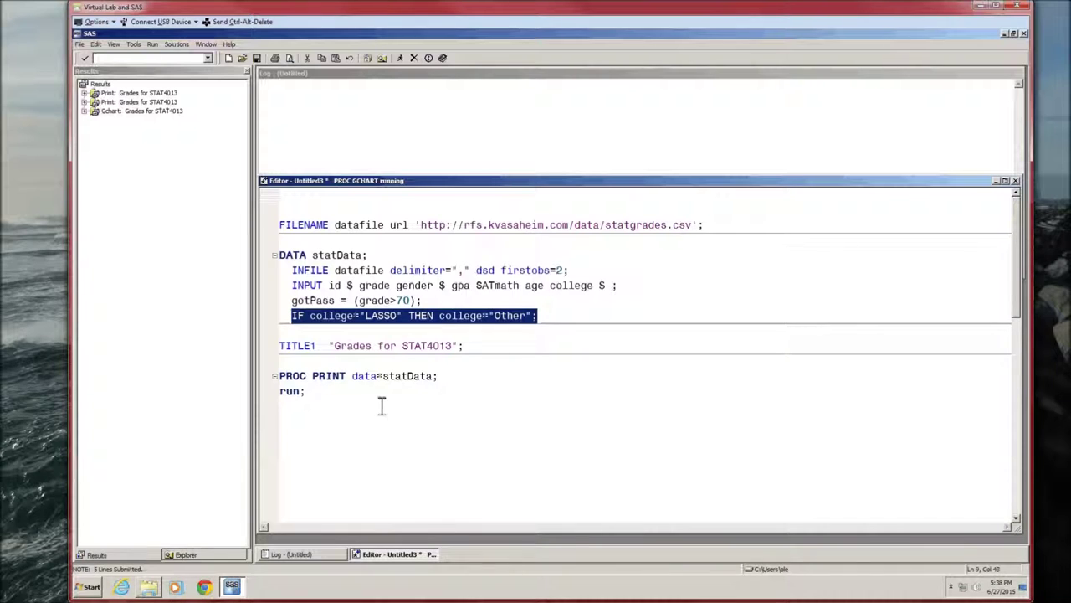
Run the whole program, creating WORK.STATDATA with 100 observations and a printed listing.
drag(377, 407, 276, 233)
key(F8)
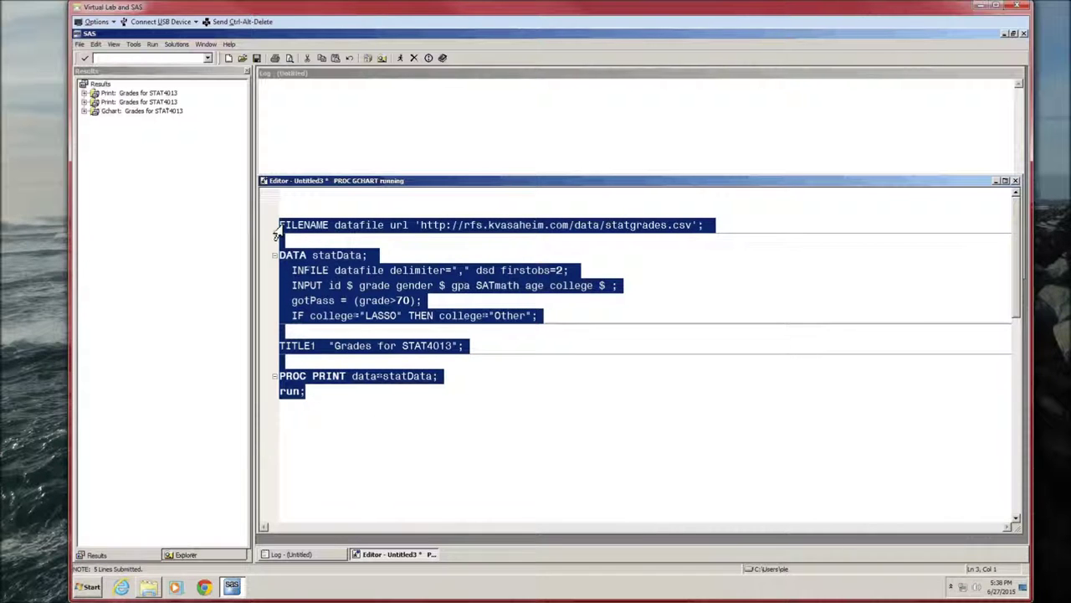
scroll(741, 323, down, 2)
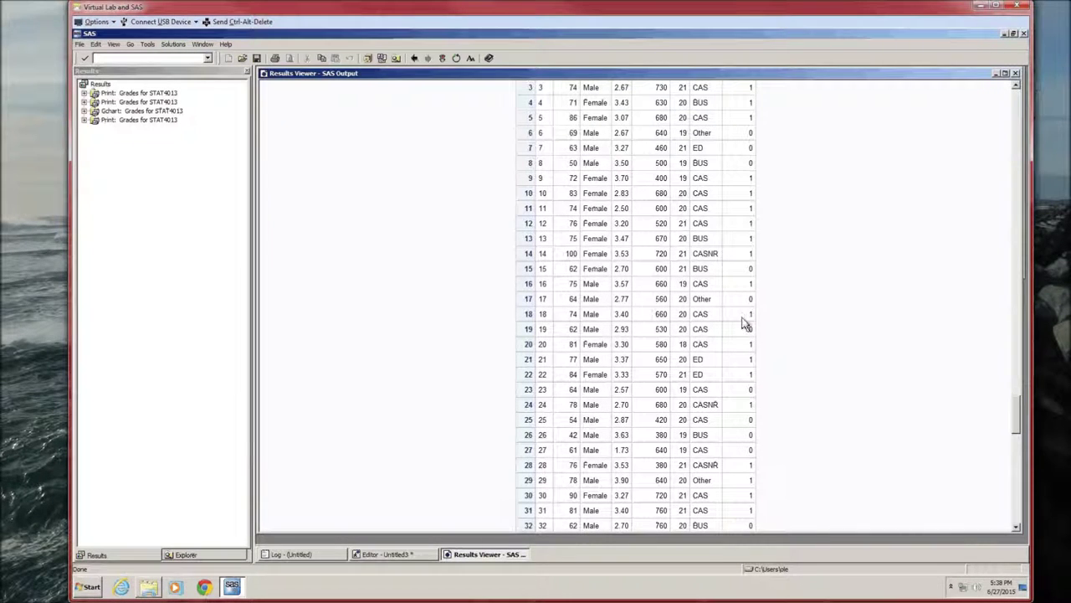
scroll(832, 332, up, 5)
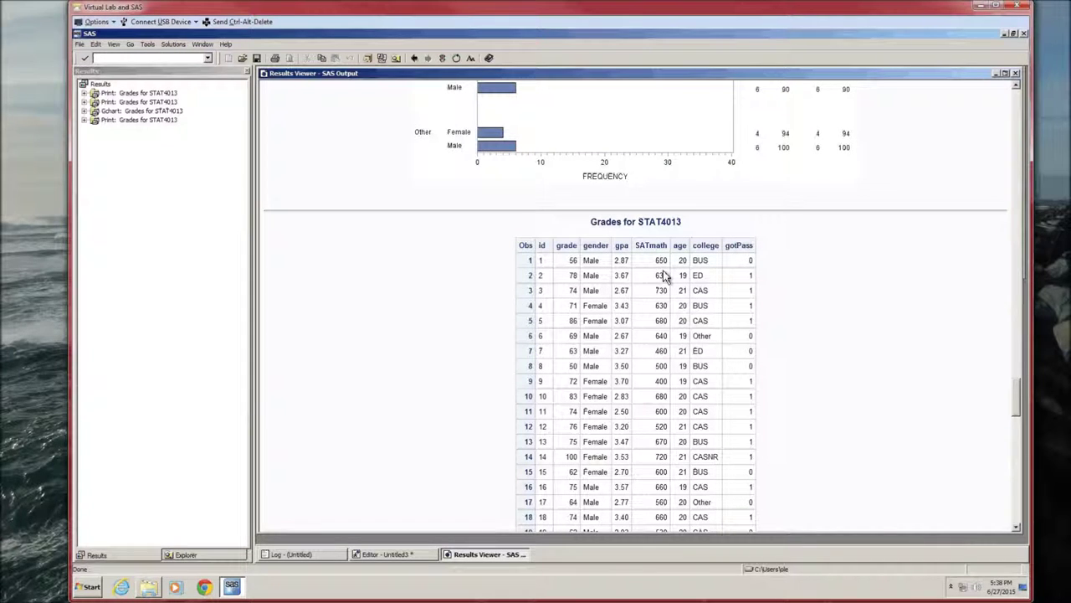
click(1014, 75)
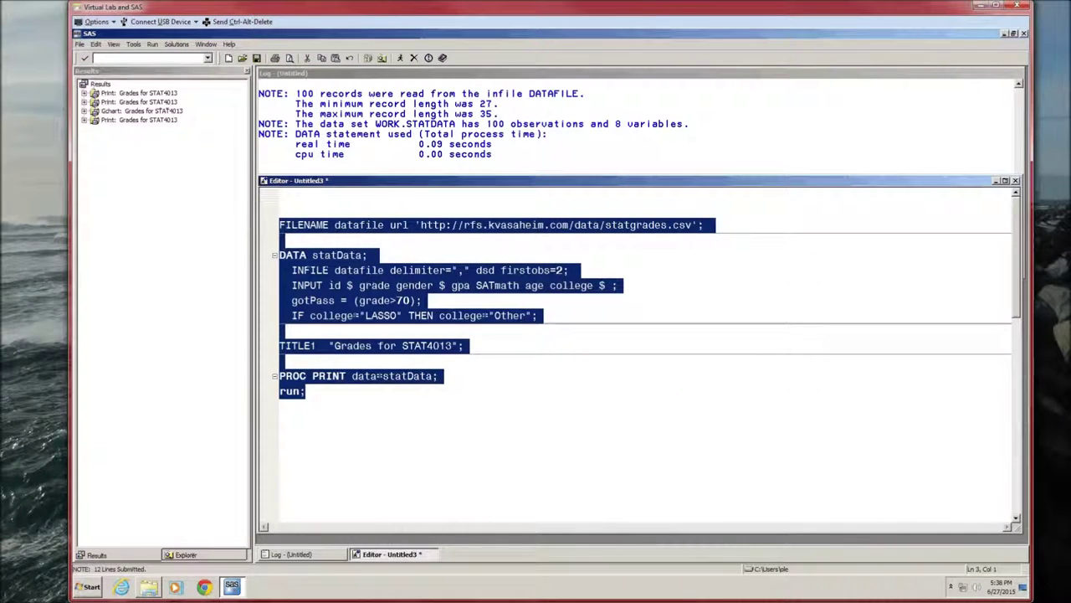
key(F3)
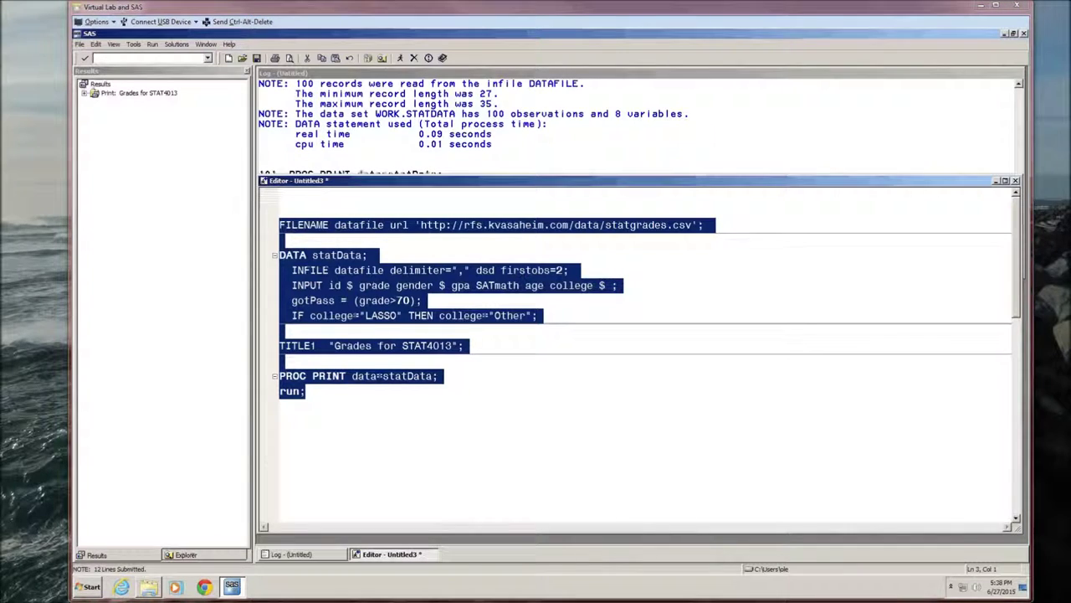
click(471, 433)
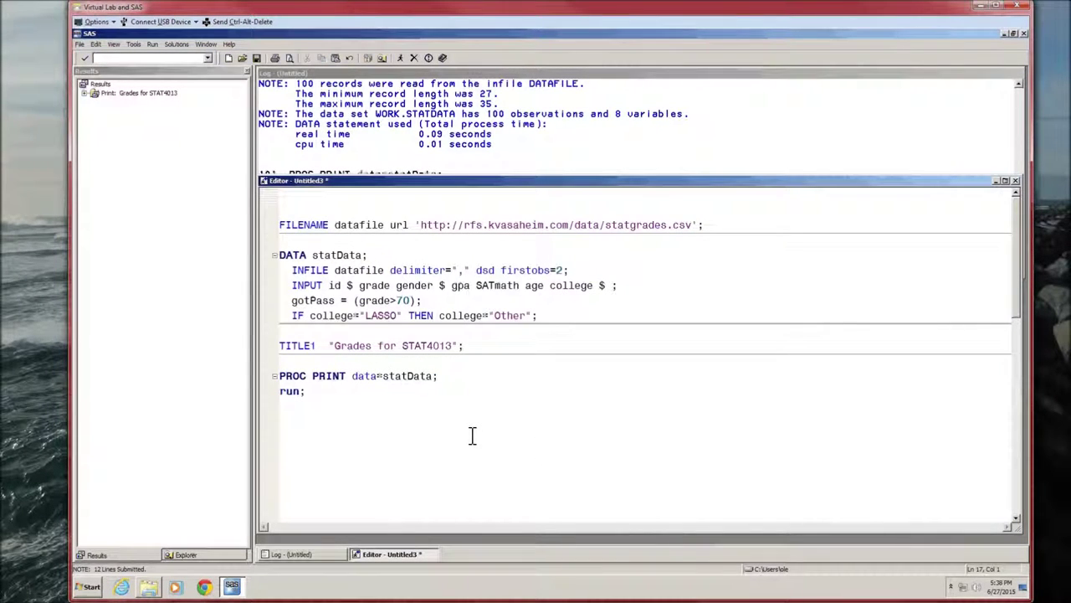
Add a PROC GCHART block below PROC PRINT: HBAR gender / group=college gspace=5.
scroll(472, 435, down, 1)
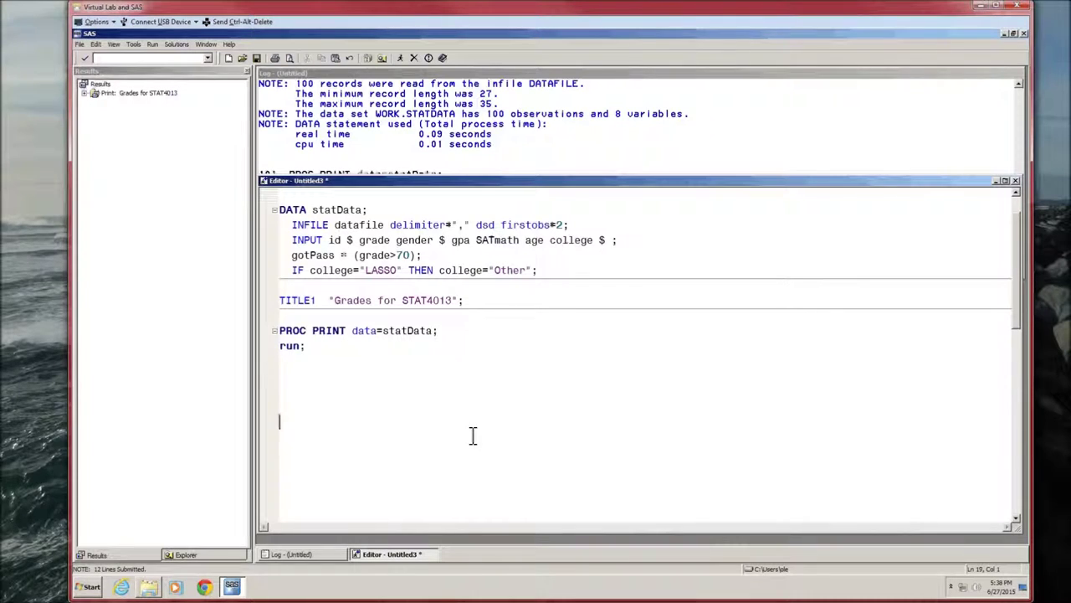
key(Return)
key(Return)
text(PROC GCHART data=statData;   HBAR gender / group=college gspace=5; run;)
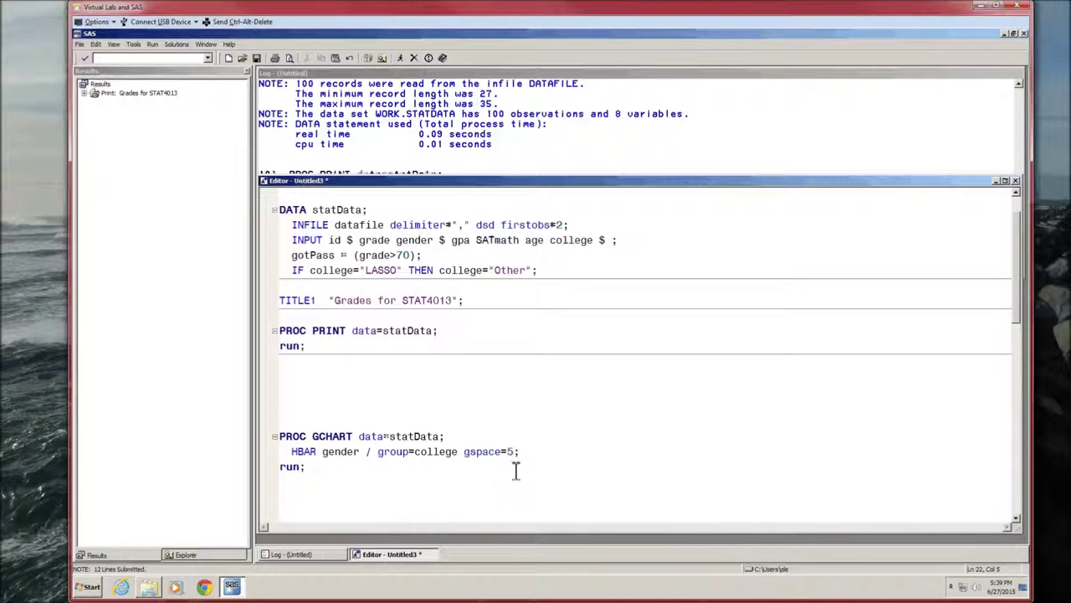
Run only the GCHART block and review the horizontal bar chart of gender within each college.
drag(307, 466, 276, 437)
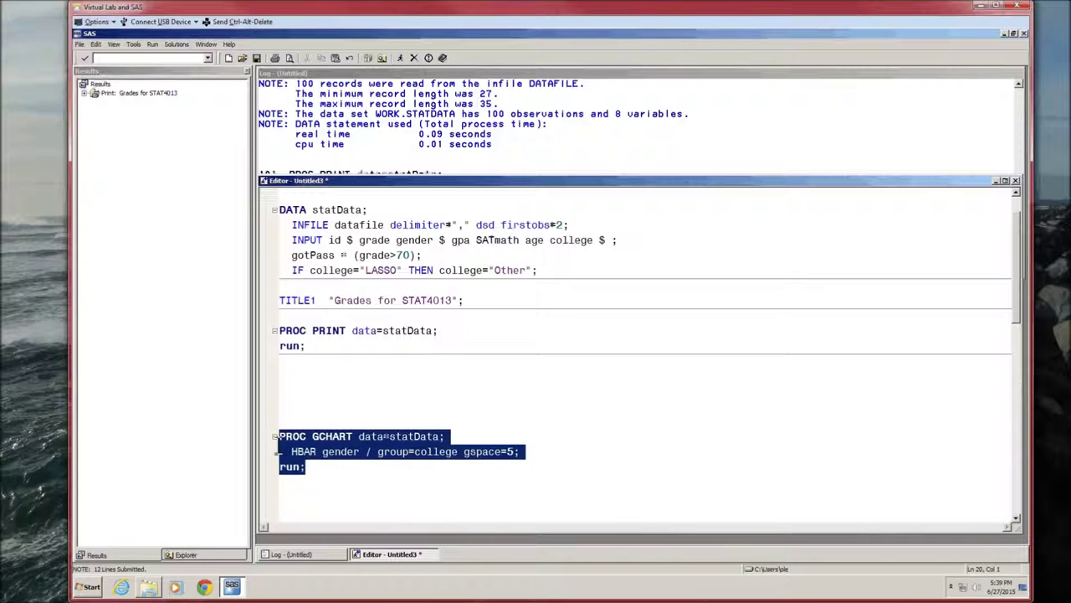
click(401, 58)
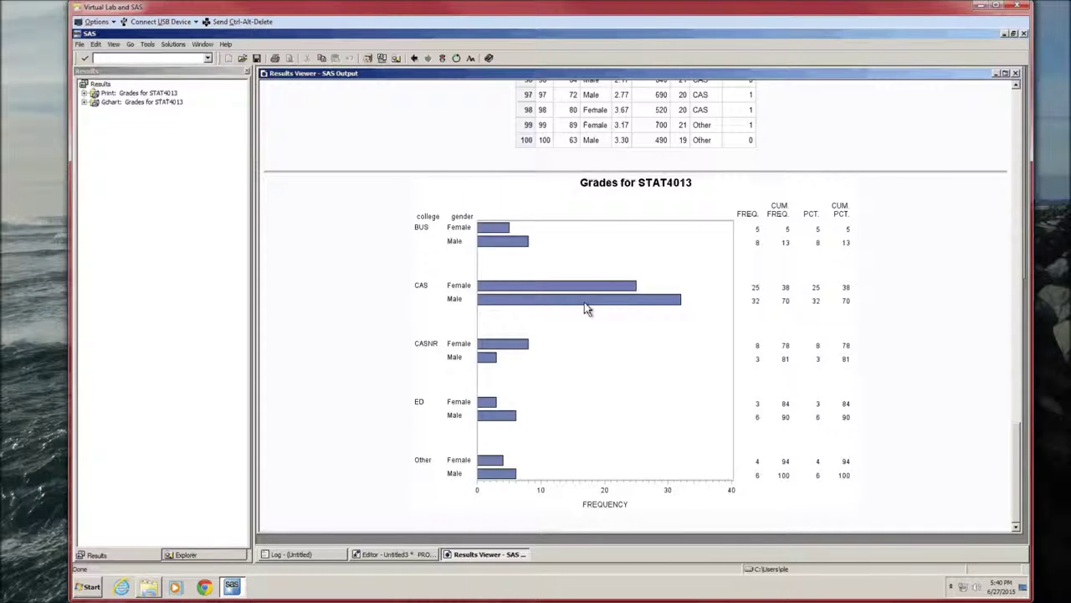
click(1015, 72)
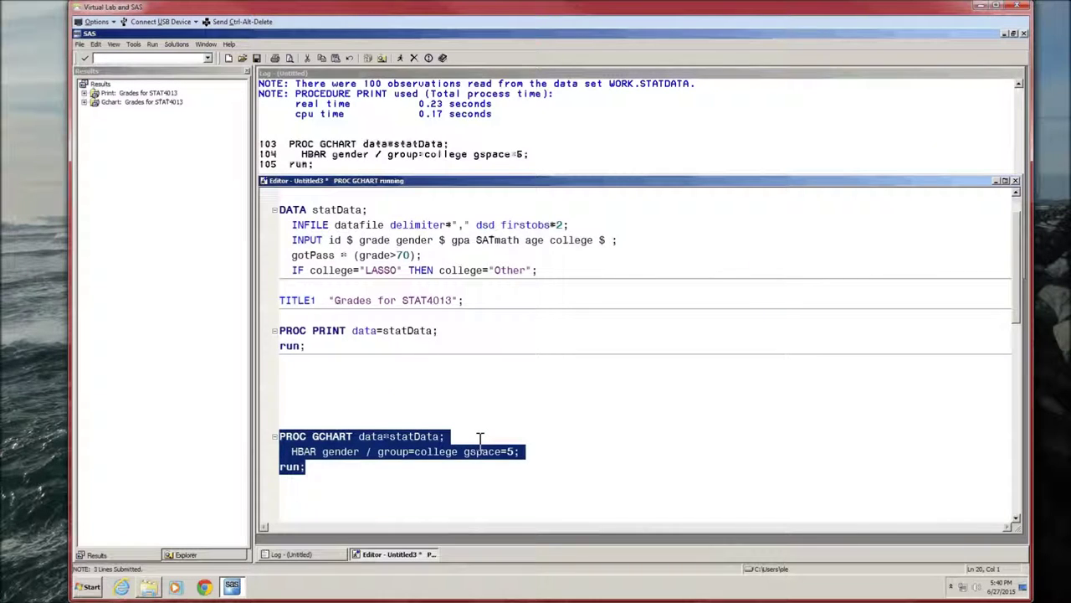
Duplicate the PROC GCHART block below the original.
click(365, 489)
drag(362, 469, 360, 414)
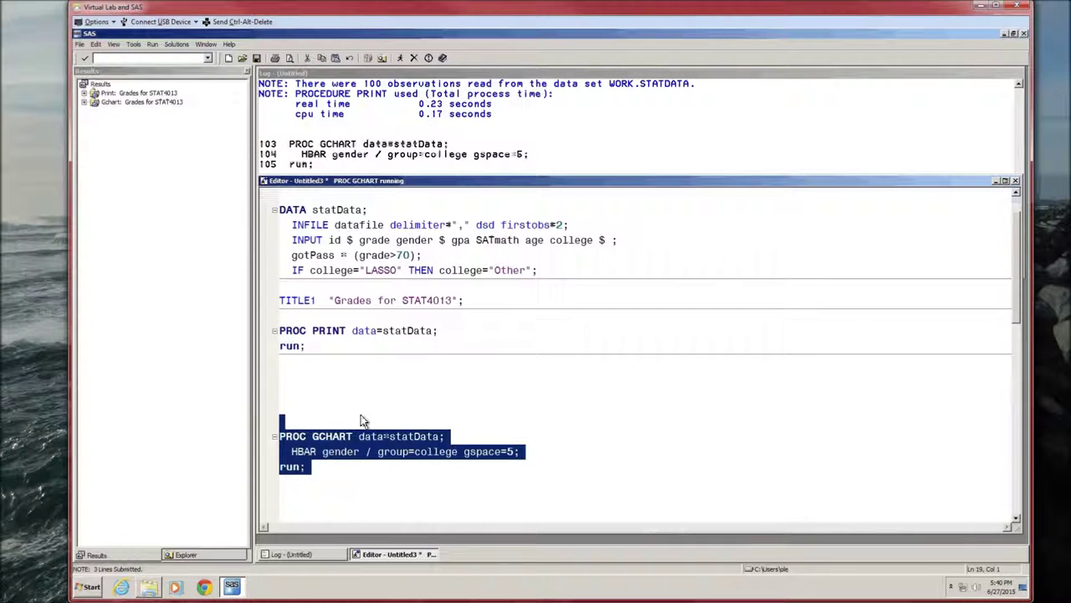
key(ctrl+c)
key(ctrl+End)
key(ctrl+v)
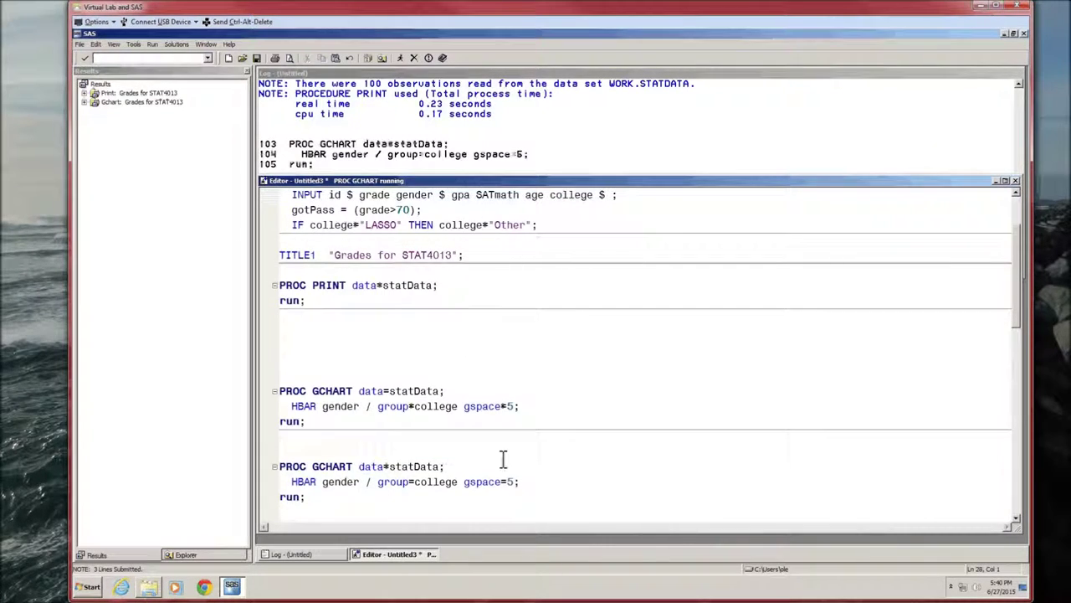
Edit the copy to read HBAR college; without grouping or gspace, and select it.
double_click(333, 483)
drag(333, 491, 402, 482)
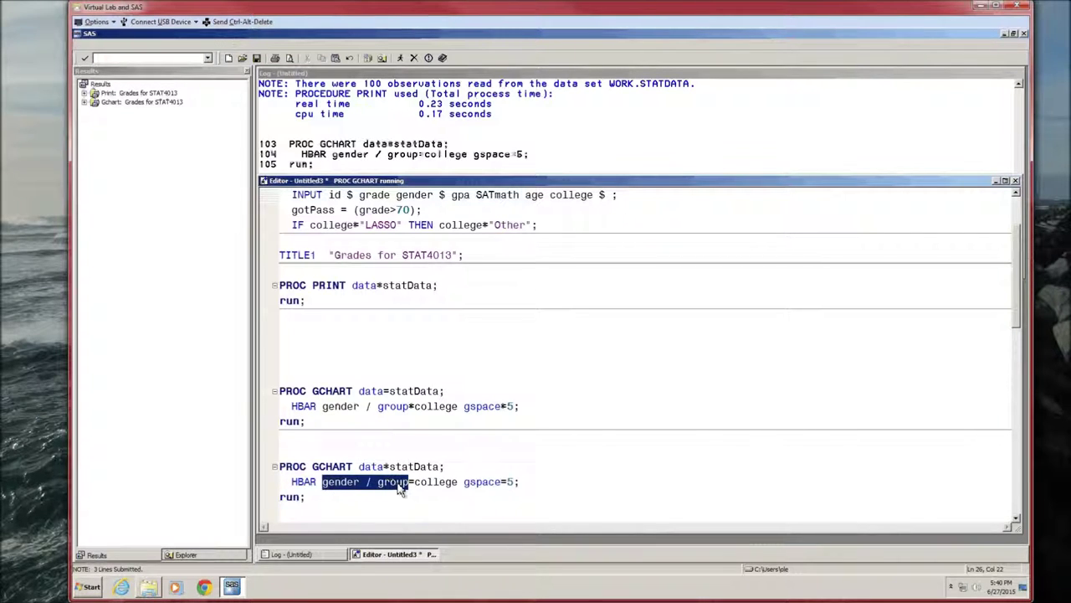
key(Delete)
key(End)
key(Left)
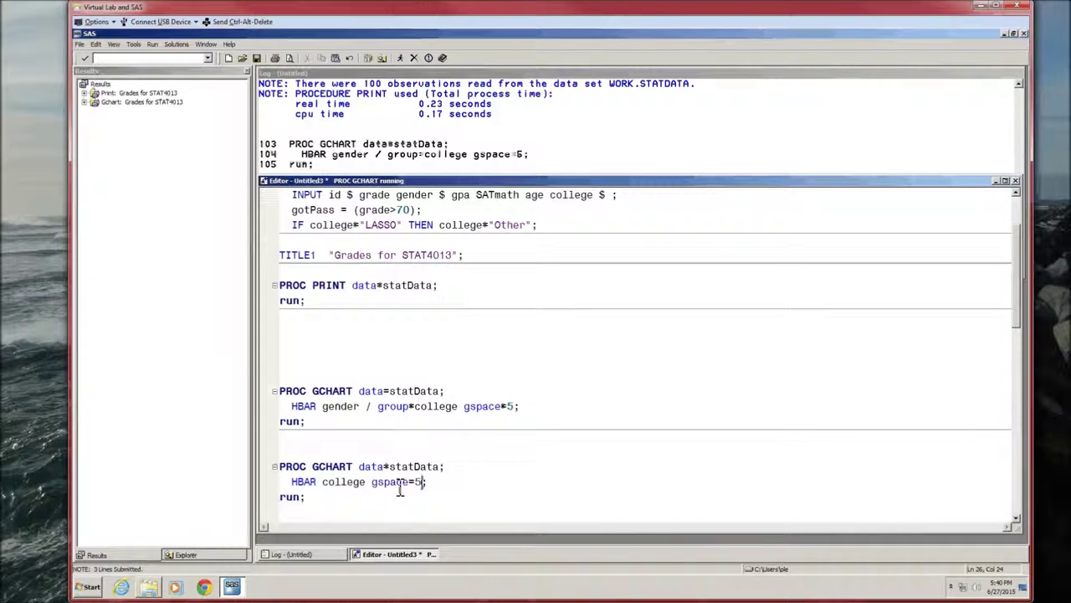
key(ctrl+shift+Left)
key(ctrl+shift+Left)
key(ctrl+shift+Left)
key(Delete)
key(Down)
key(Down)
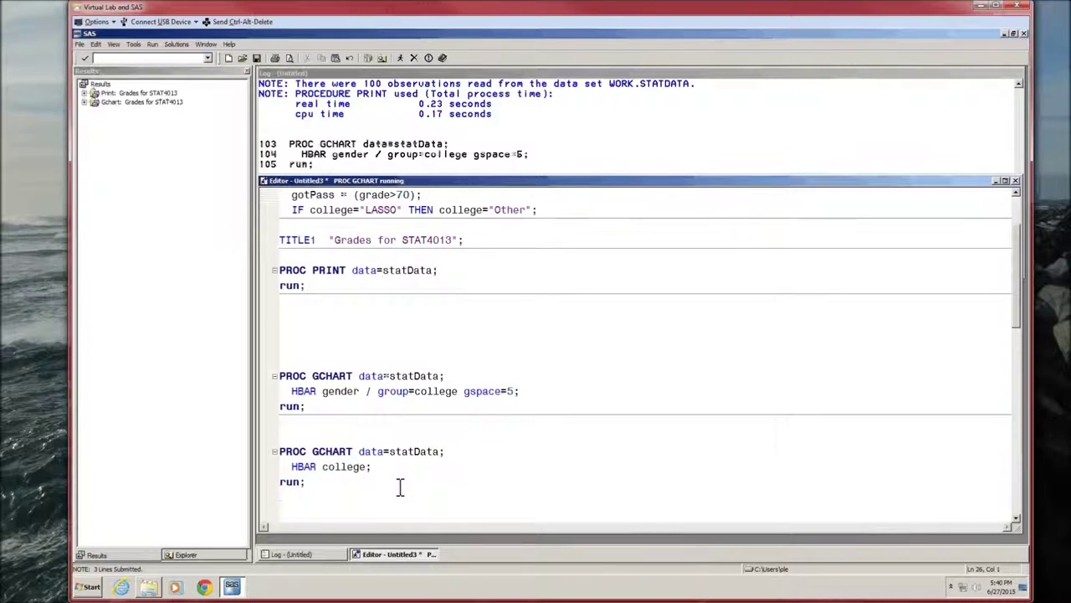
key(shift+Up)
key(shift+Up)
key(shift+Up)
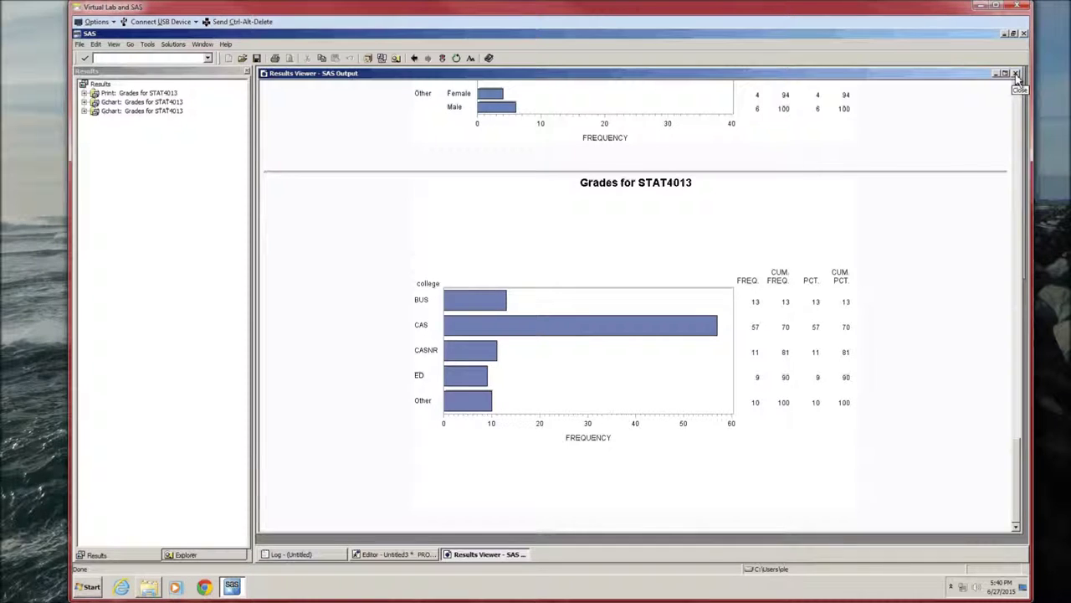
Add a PROC FREQ step on statData with TABLES college / chisq below the chart code.
click(1016, 75)
scroll(471, 376, down, 3)
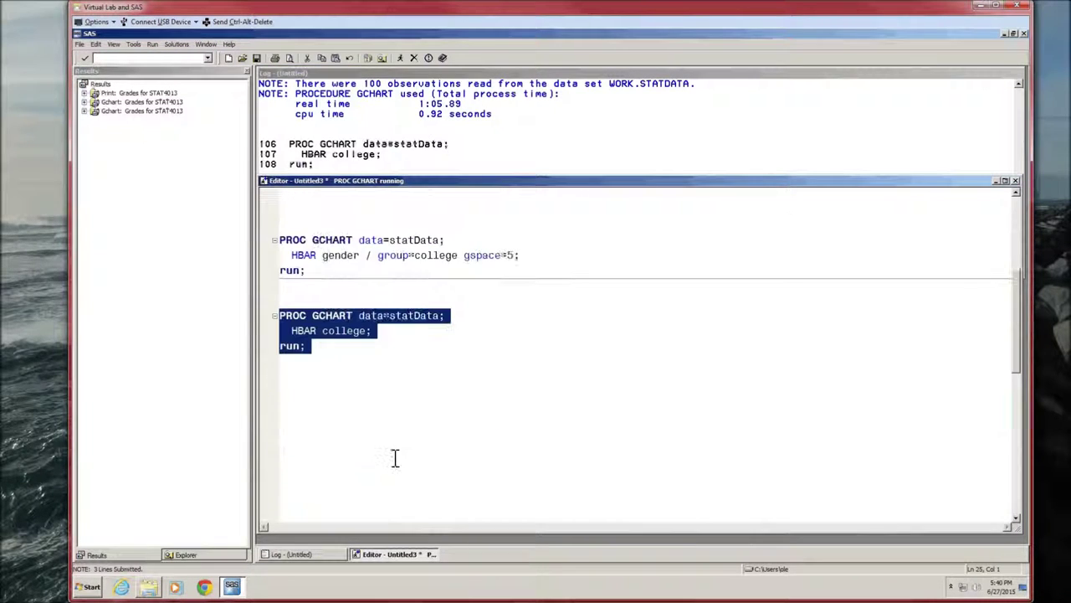
click(350, 391)
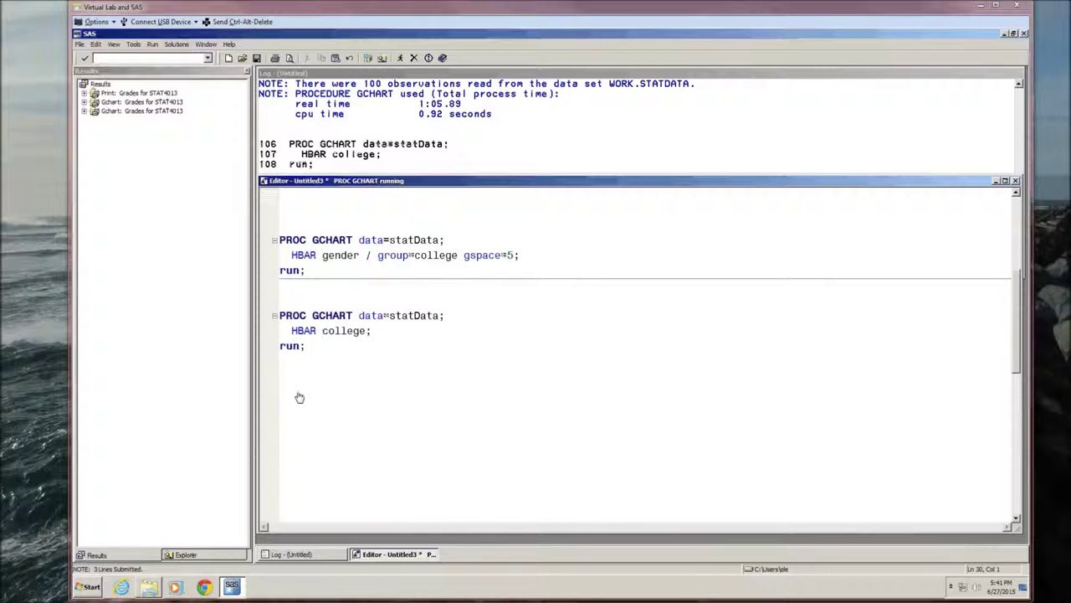
key(ctrl+v)
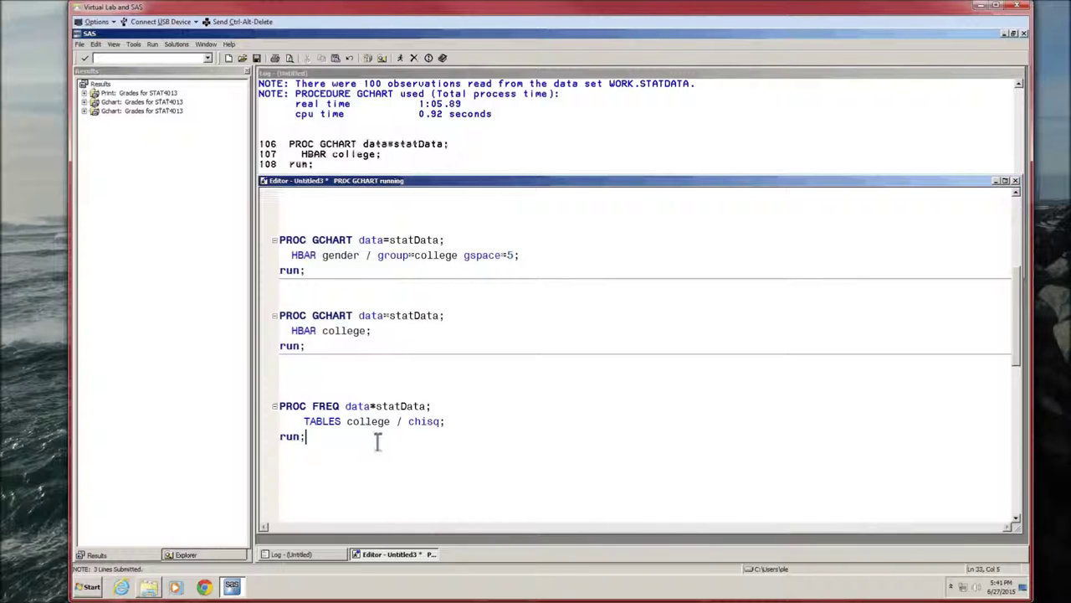
drag(326, 442, 282, 407)
Run the PROC FREQ step and review the college table, chi-square 86.0000 (DF 4), and deviation plot.
key(F8)
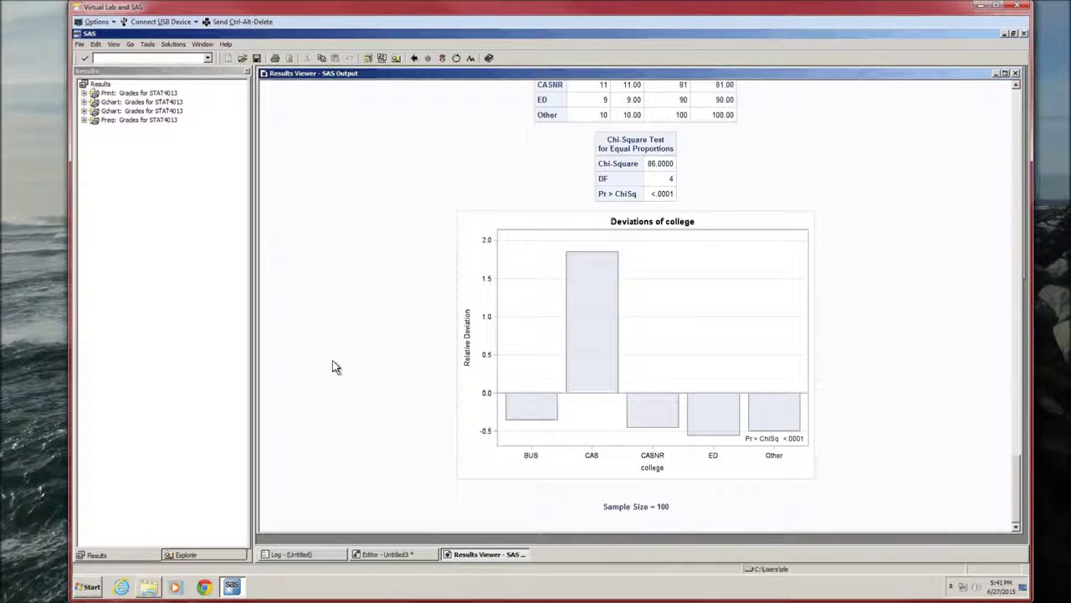
scroll(334, 355, up, 5)
scroll(338, 348, down, 1)
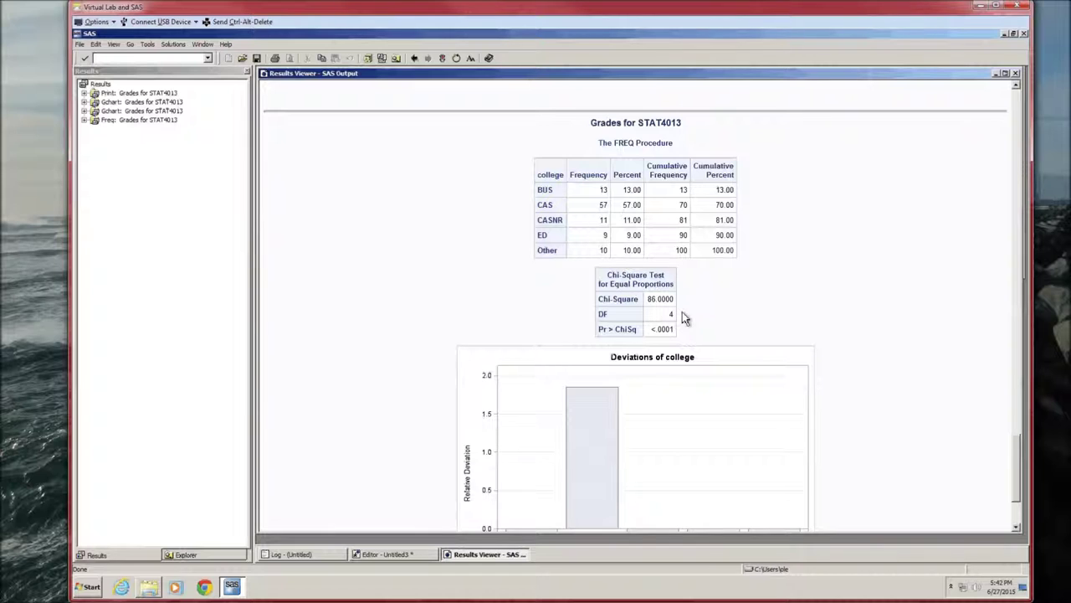
scroll(682, 314, down, 3)
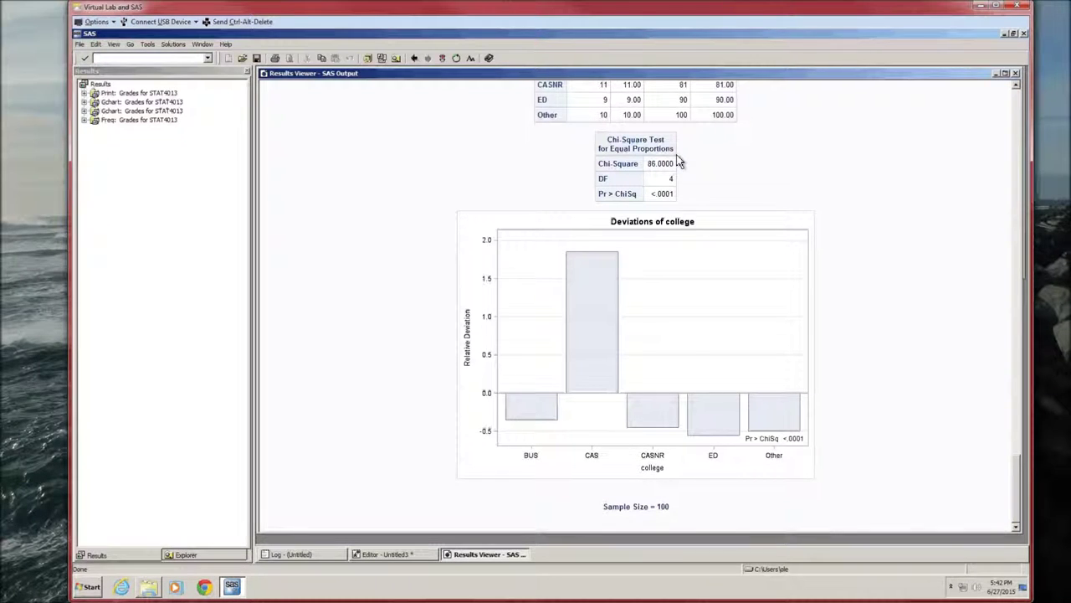
Add another PROC FREQ step testing college with chisq testp=(0.1 0.6 0.1 0.1 0.1).
click(1016, 74)
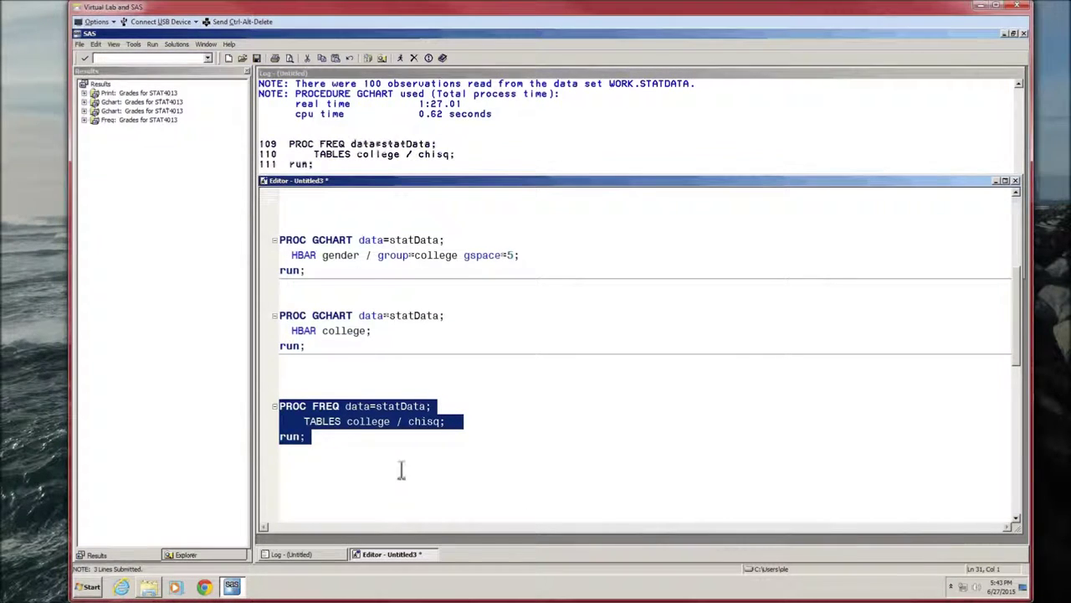
click(475, 464)
scroll(505, 450, down, 1)
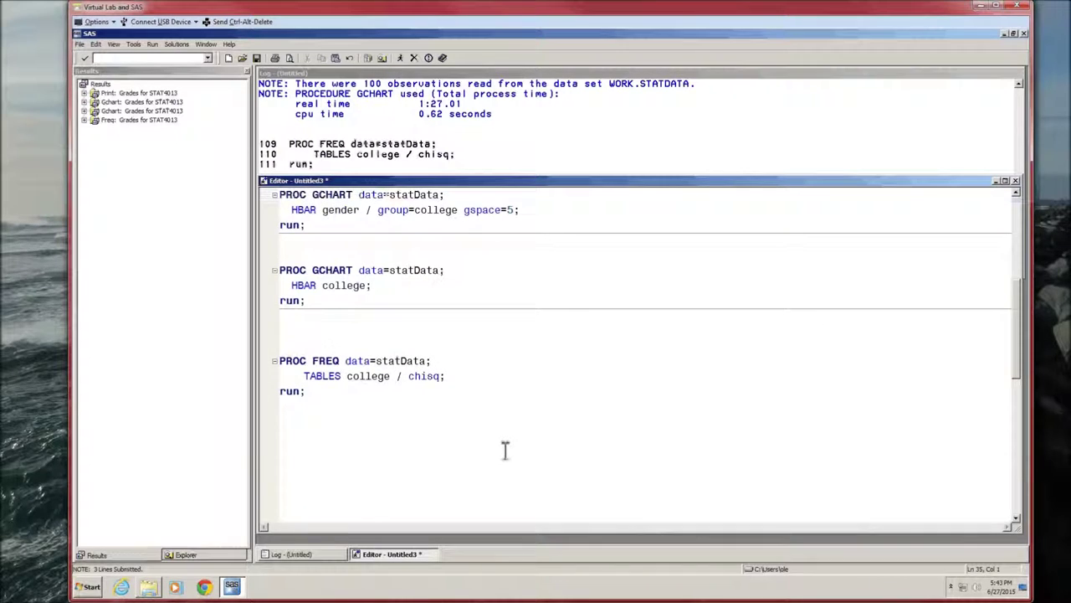
key(Return)
key(Return)
key(ctrl+v)
scroll(504, 449, down, 1)
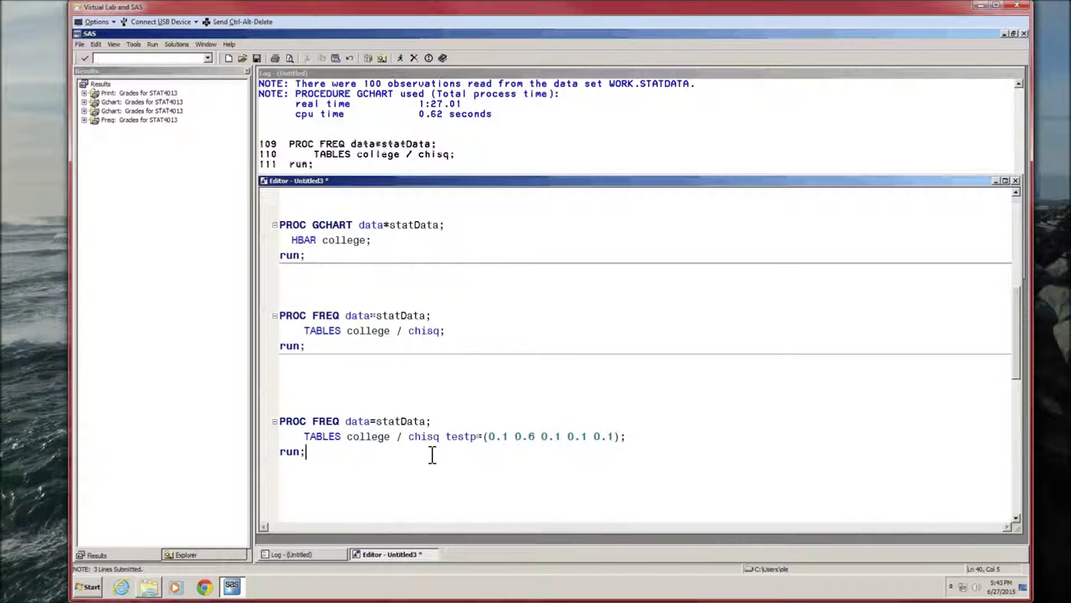
drag(441, 436, 623, 436)
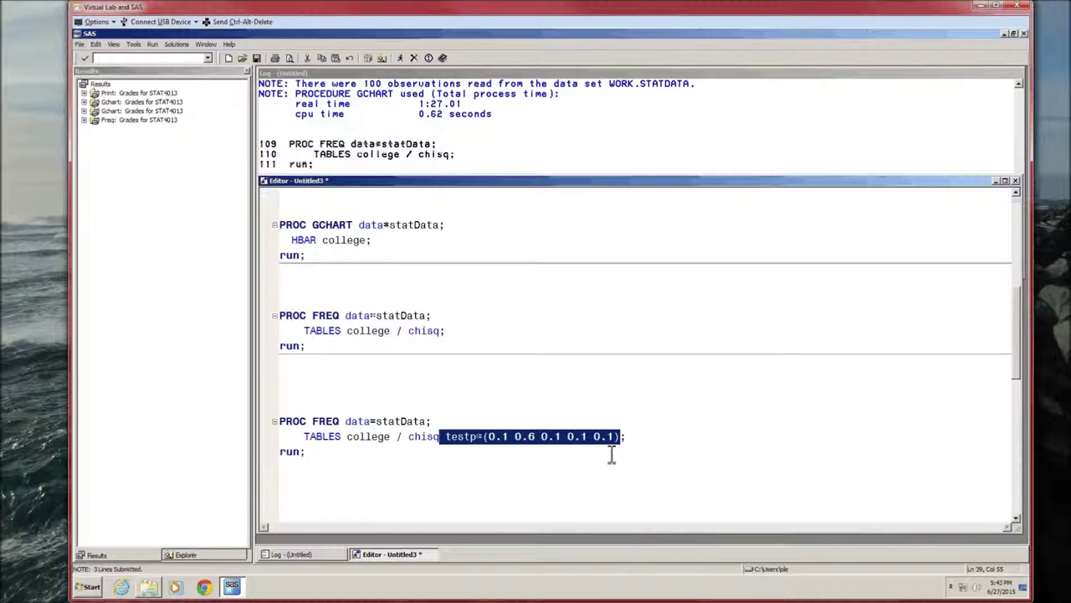
click(492, 456)
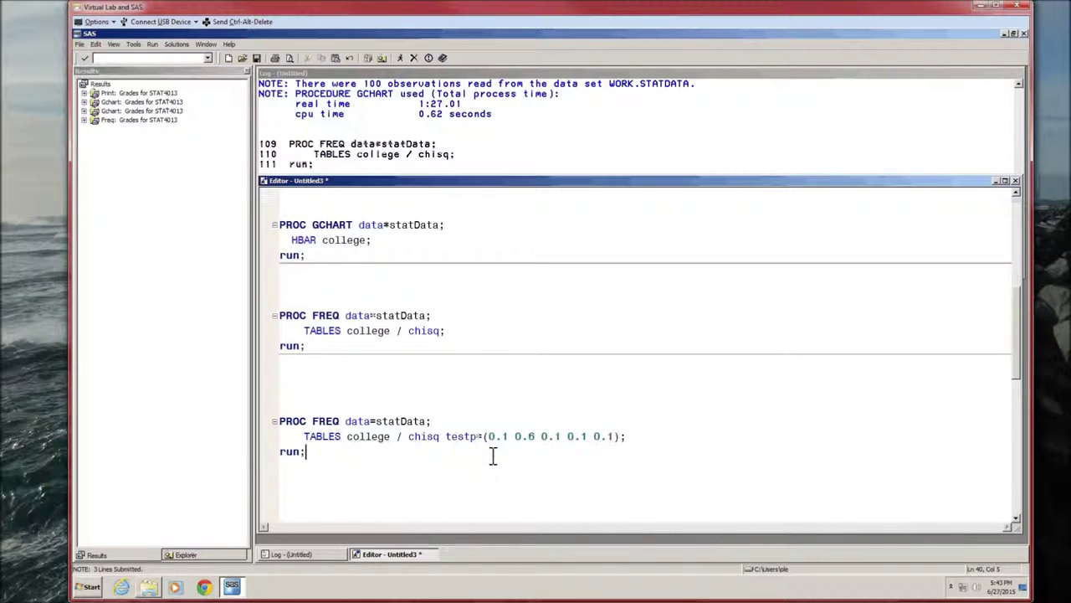
Expand Freq and Table college in the results list, view the Deviation Plot, then hide the results.
click(108, 123)
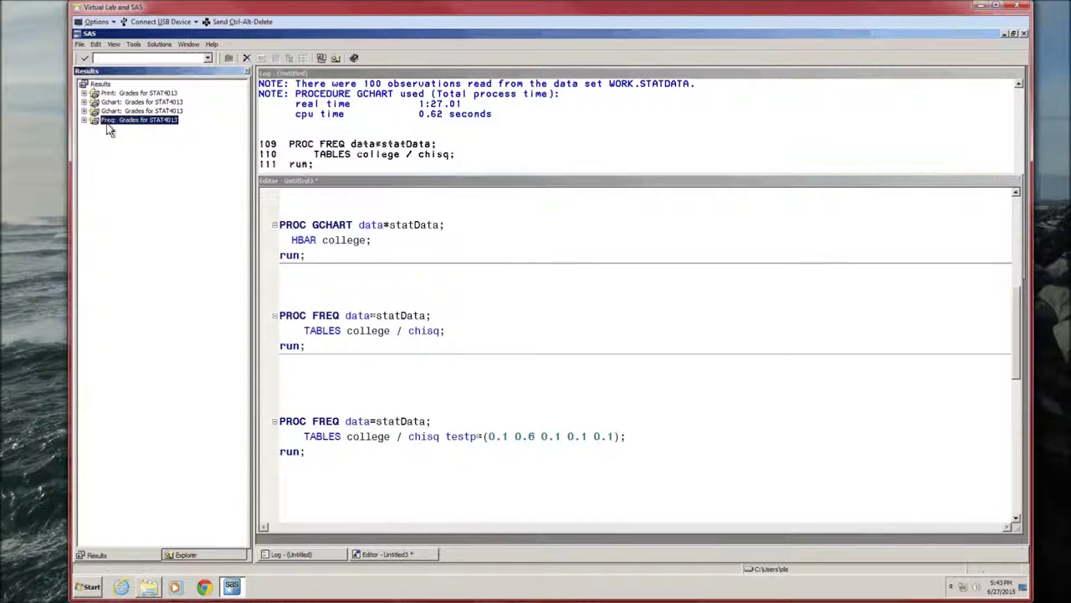
double_click(108, 123)
double_click(127, 130)
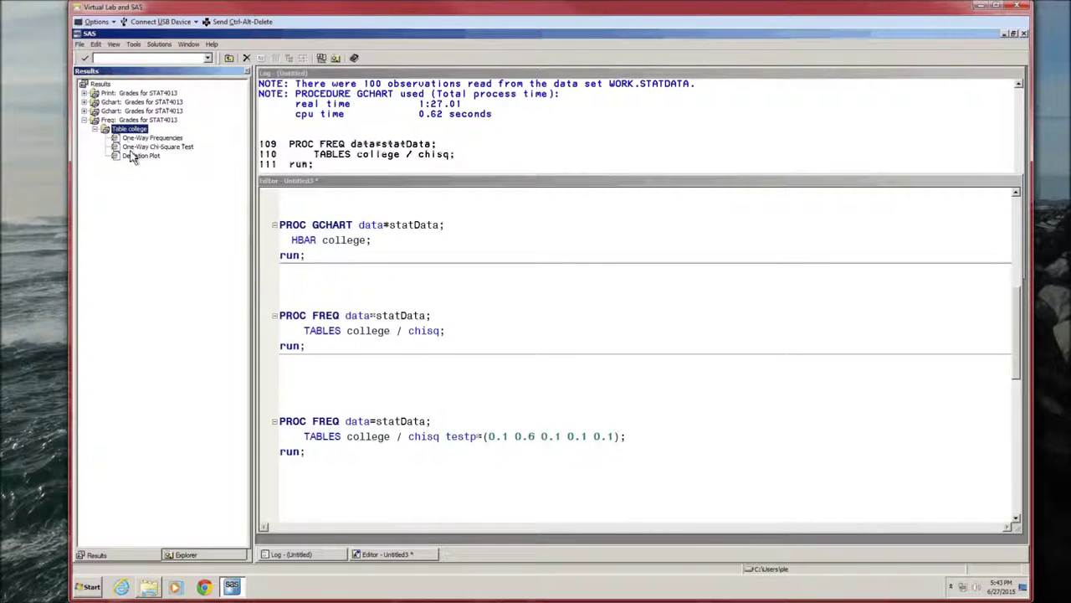
double_click(134, 156)
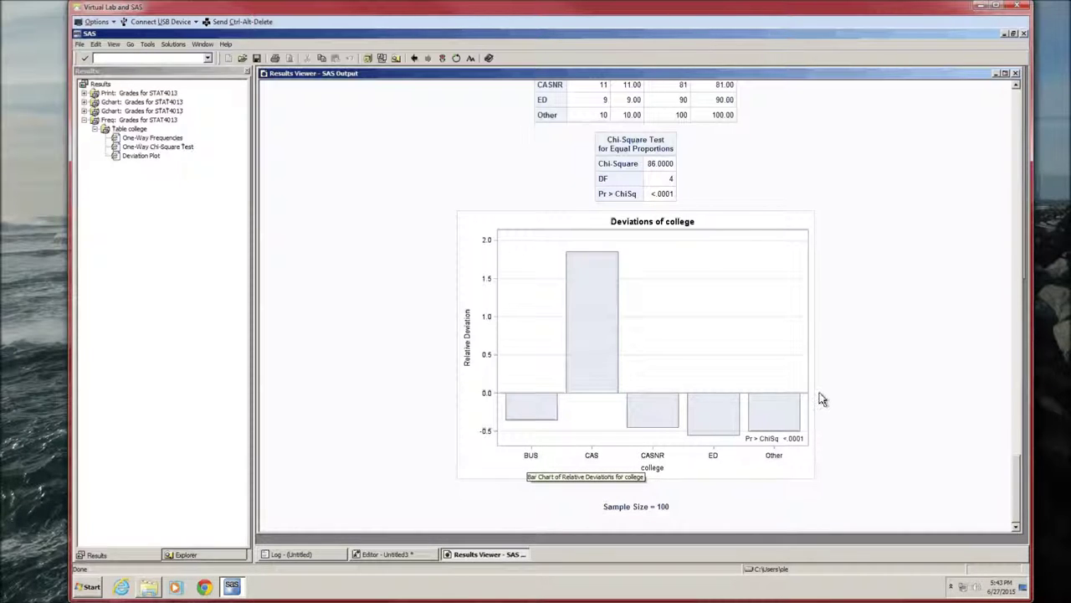
click(994, 74)
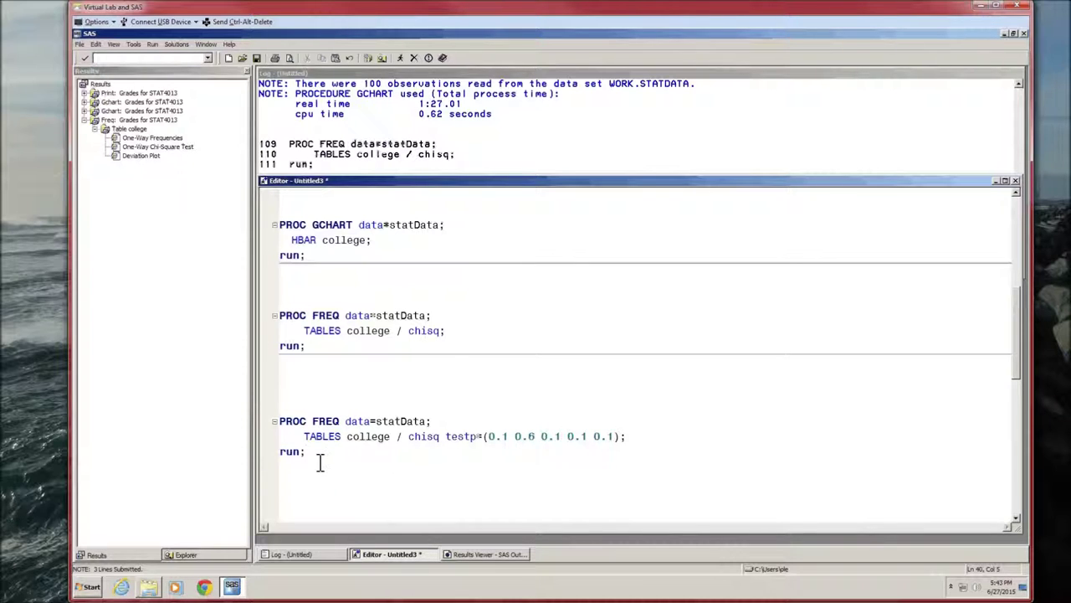
Run the testp PROC FREQ step, giving chi-square 1.2500, DF 4, p = 0.8698.
drag(319, 456, 280, 421)
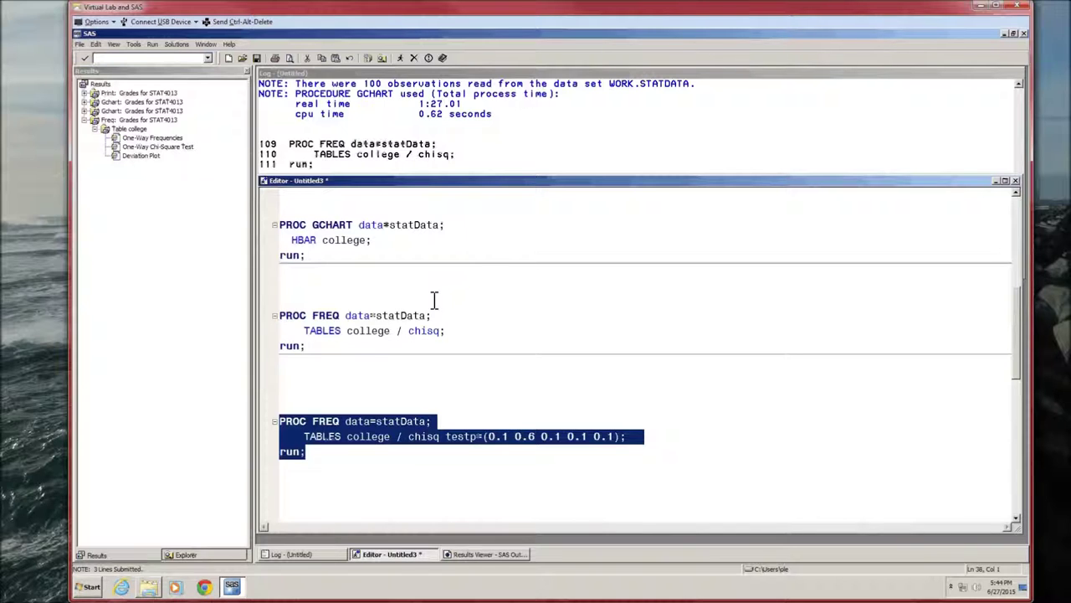
click(401, 57)
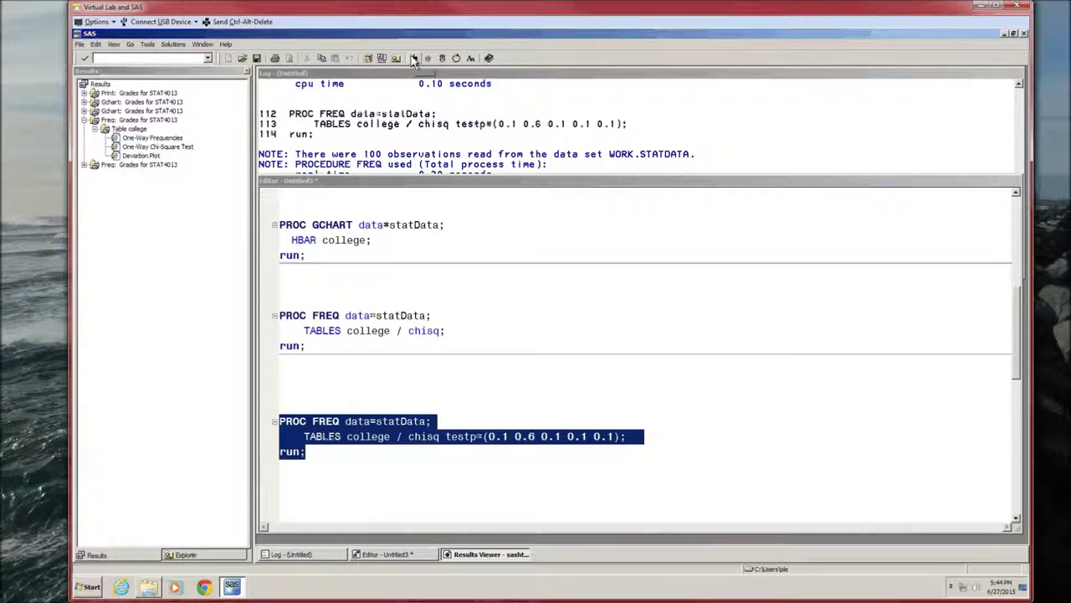
click(368, 448)
click(327, 459)
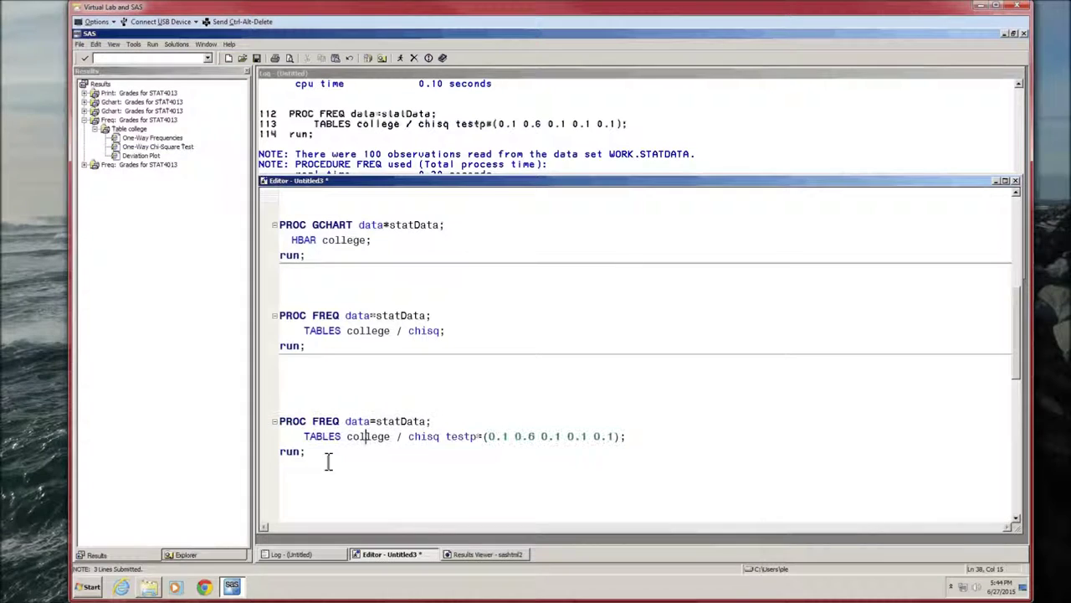
drag(327, 459, 270, 424)
key(F3)
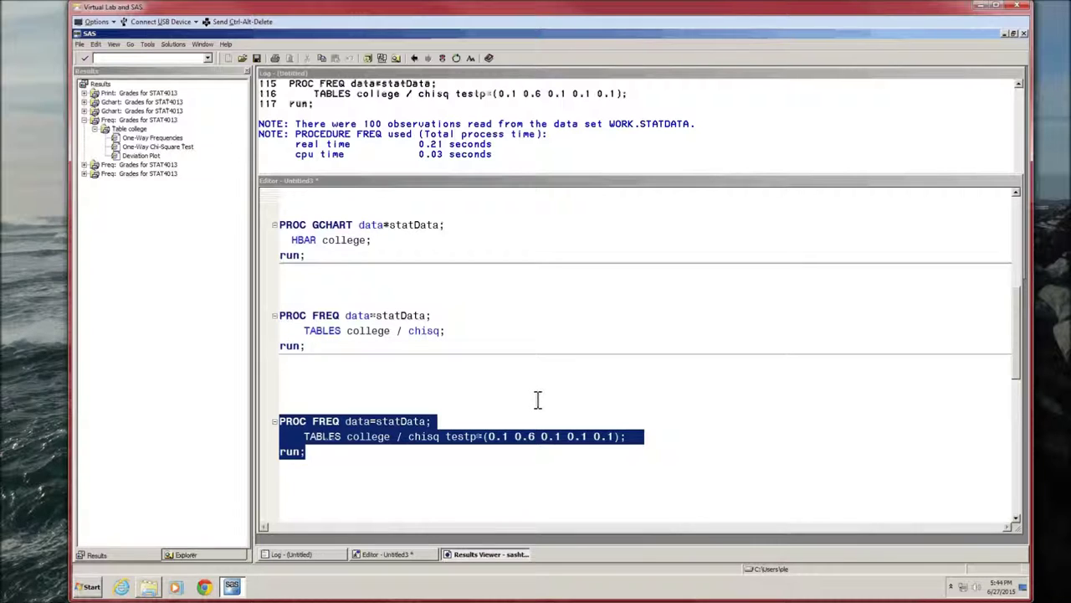
Scroll through the specified-proportions chi-square output, then close the Results Viewer.
click(489, 554)
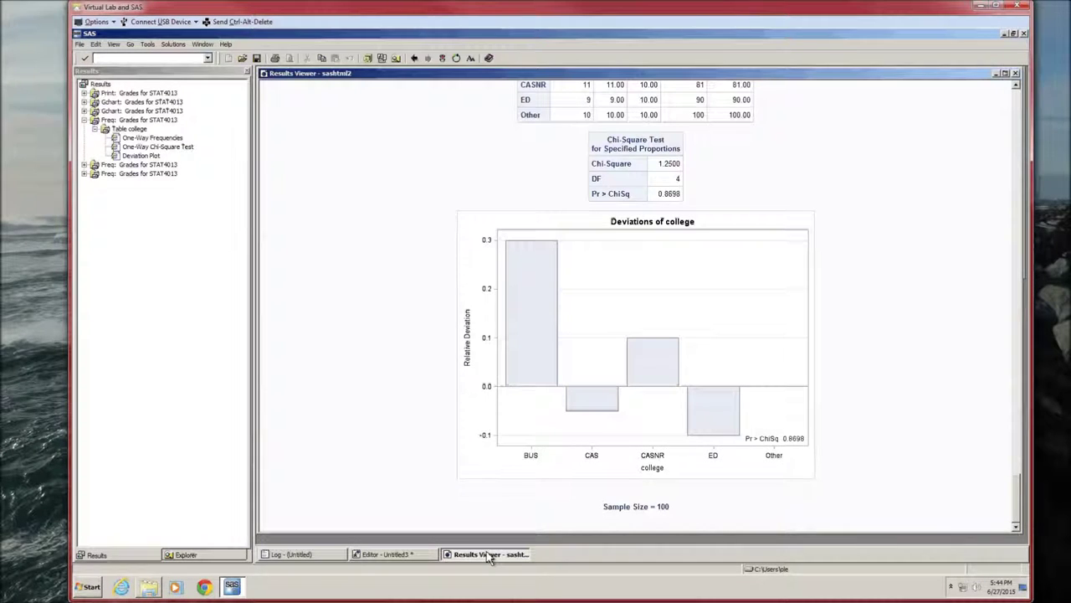
scroll(410, 323, up, 5)
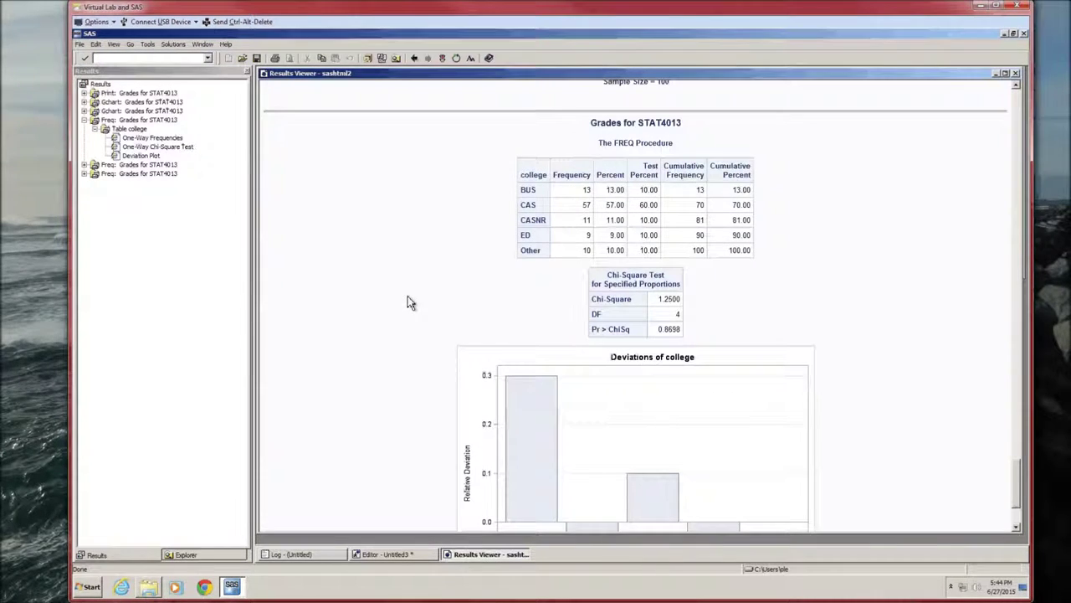
scroll(409, 302, down, 2)
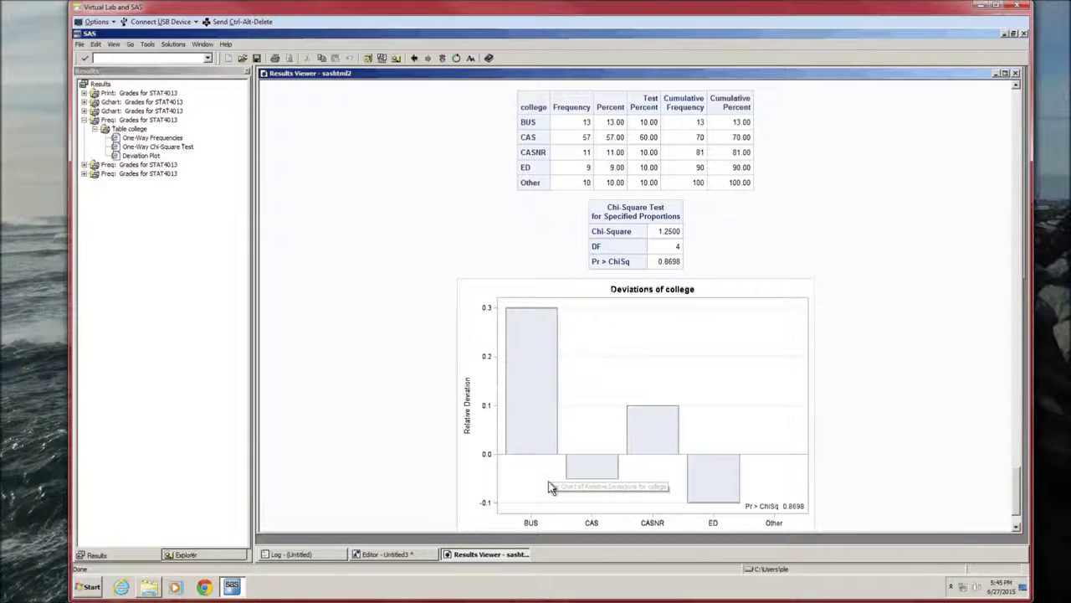
scroll(551, 477, down, 2)
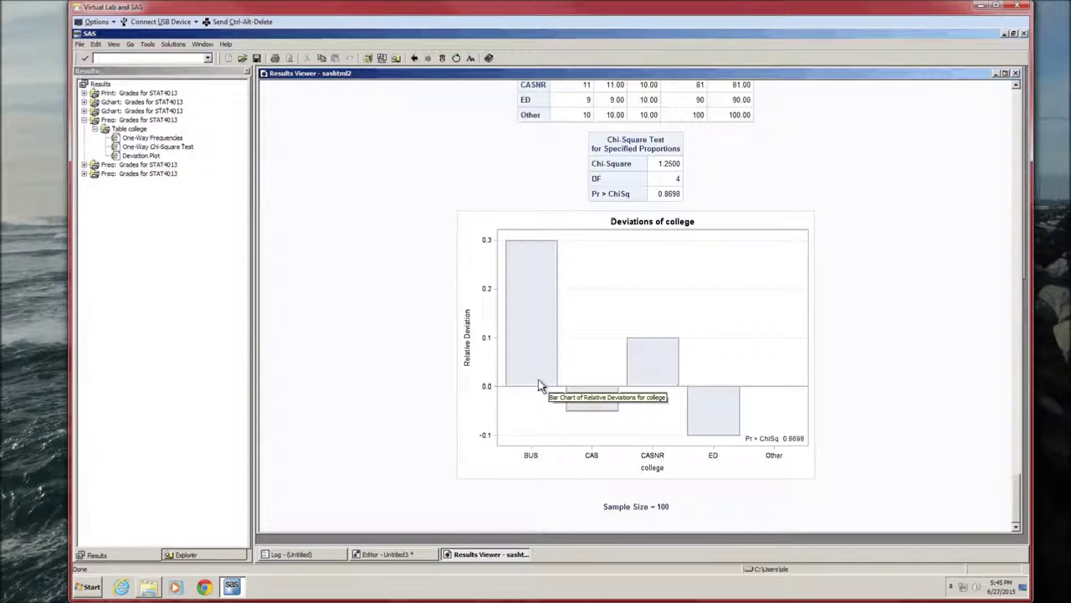
scroll(538, 386, up, 3)
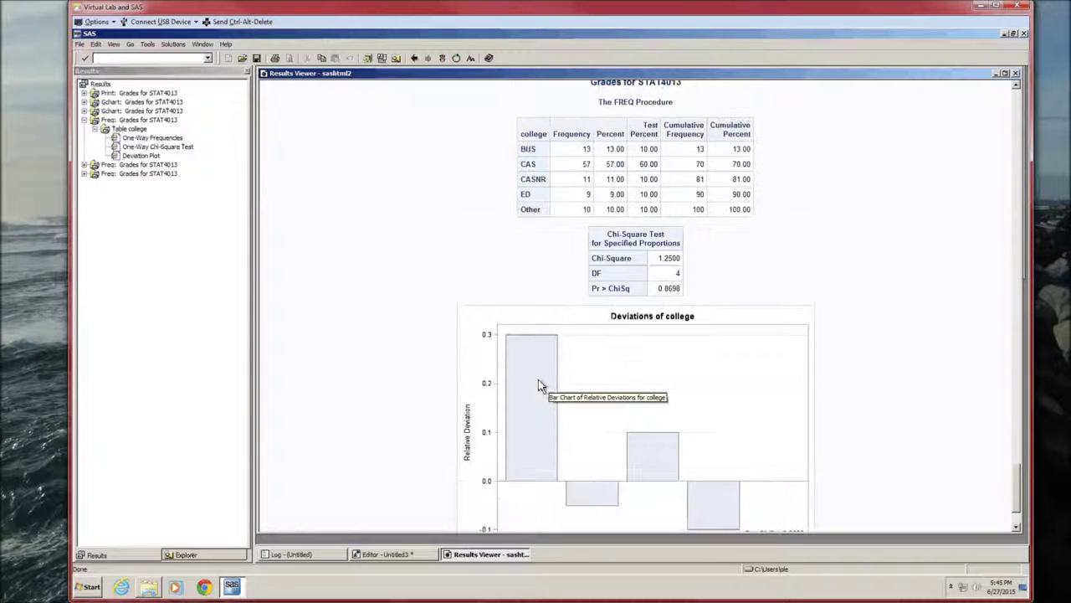
scroll(538, 386, down, 3)
scroll(538, 386, up, 2)
scroll(538, 386, up, 5)
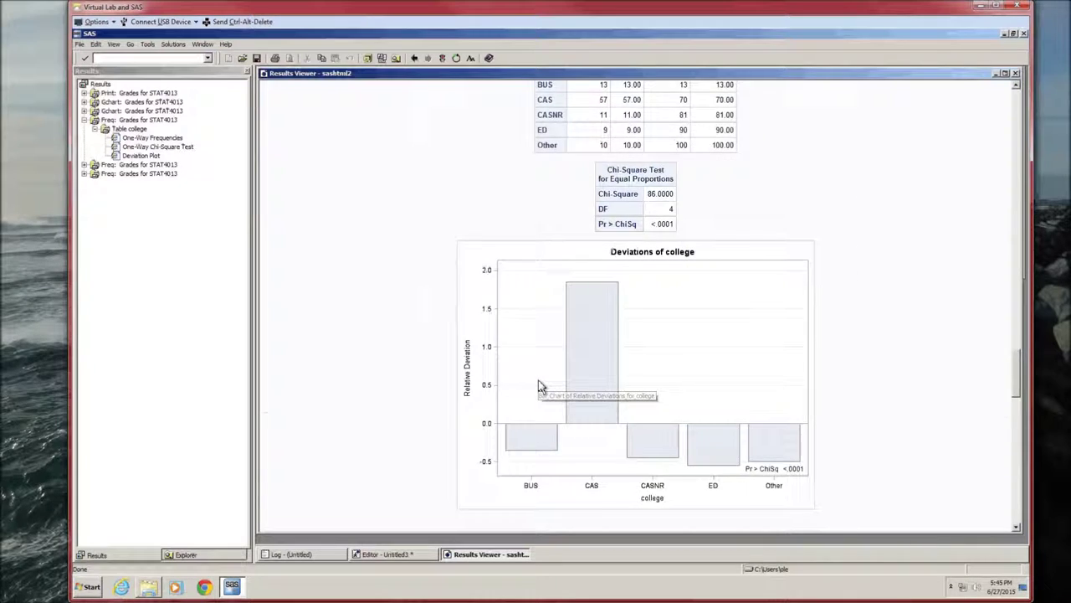
scroll(538, 386, down, 4)
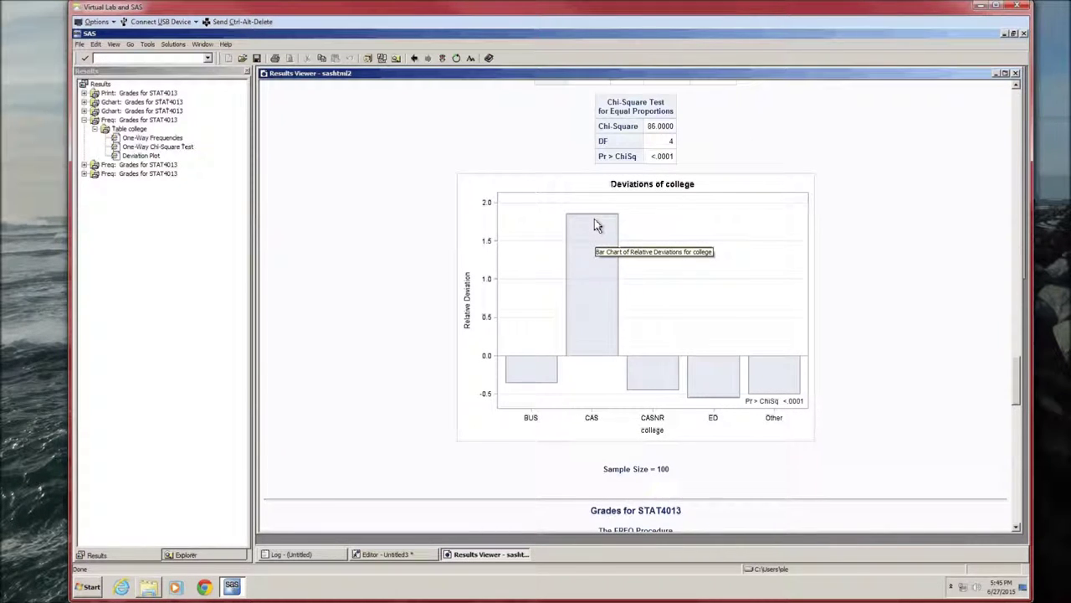
scroll(596, 226, down, 10)
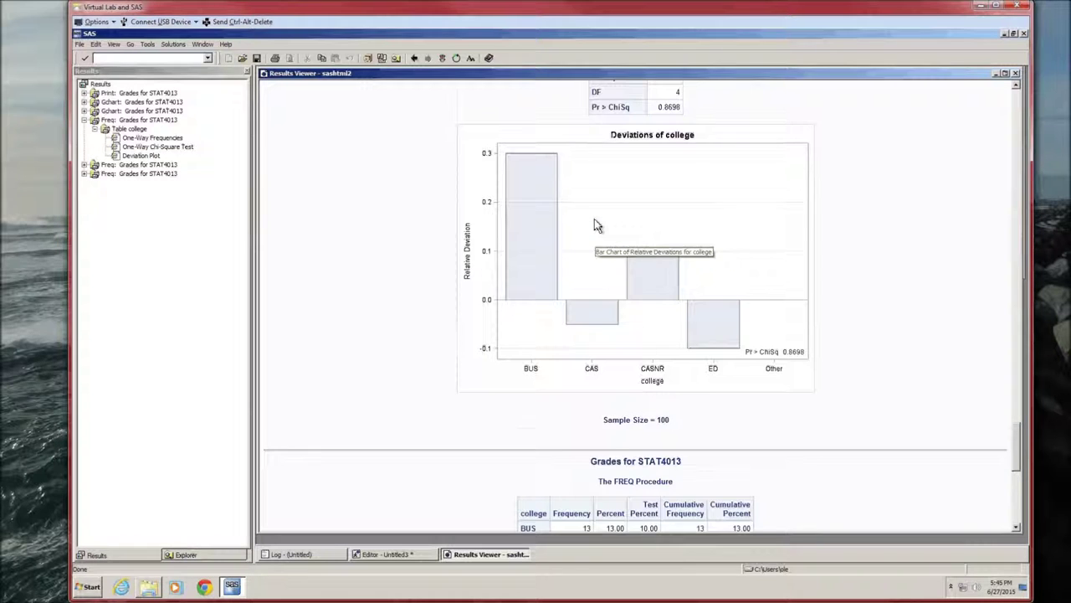
scroll(594, 226, up, 2)
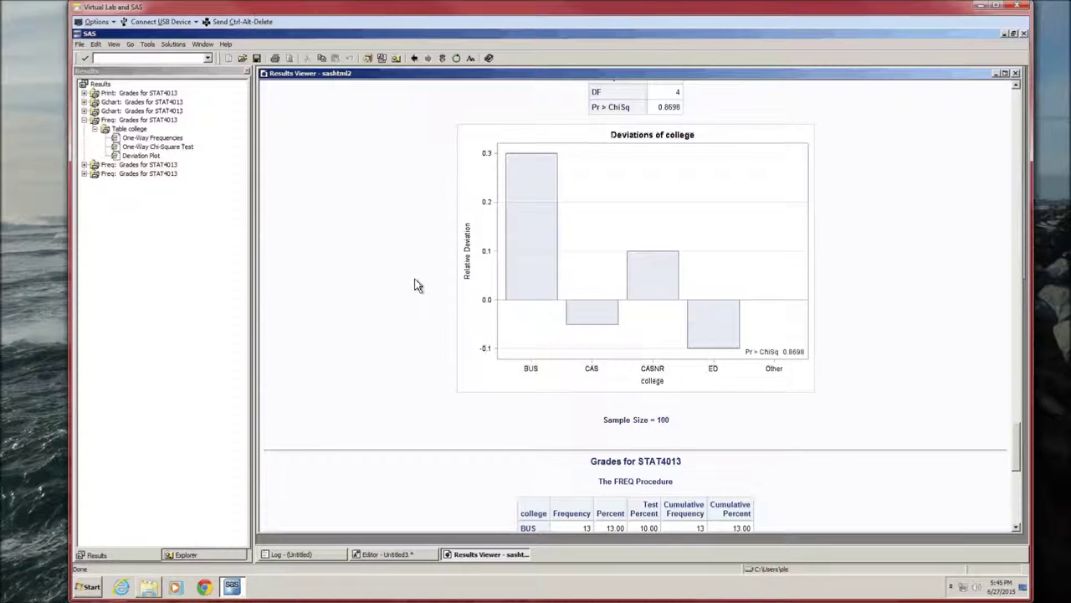
scroll(416, 284, up, 2)
scroll(416, 284, up, 4)
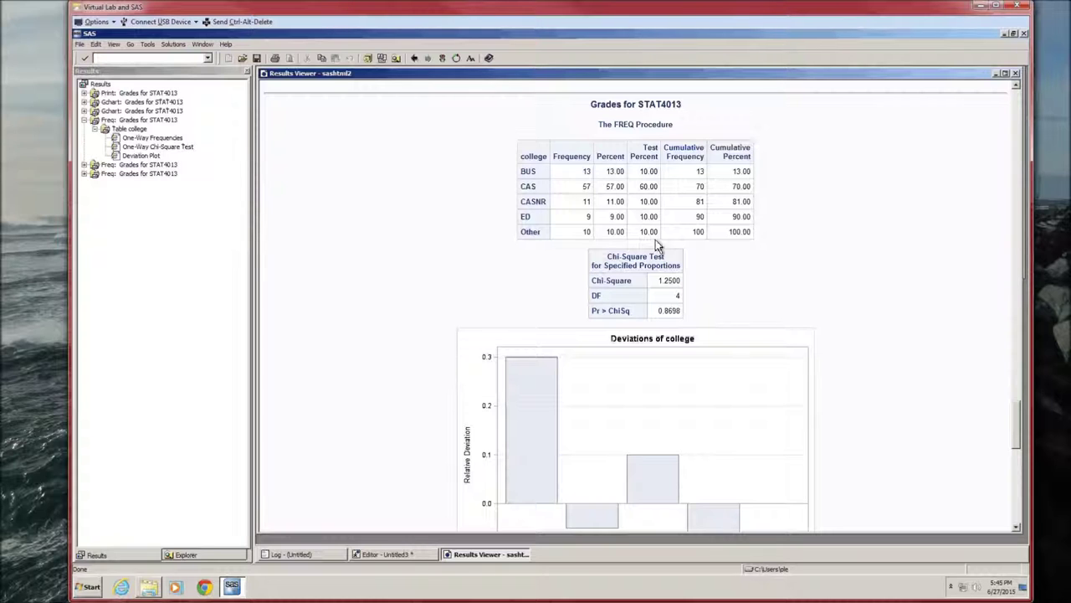
click(1015, 74)
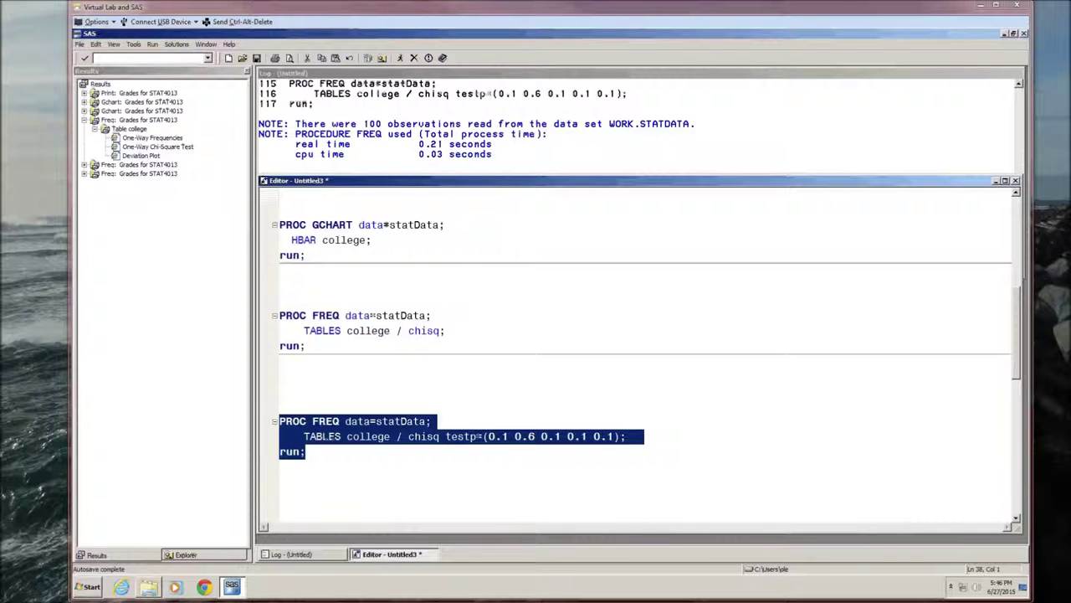
Append a Cross tabulations PROC FREQ block below the existing code, with TABLES gender*college.
click(387, 498)
scroll(427, 432, down, 3)
key(Return)
key(Return)
key(Return)
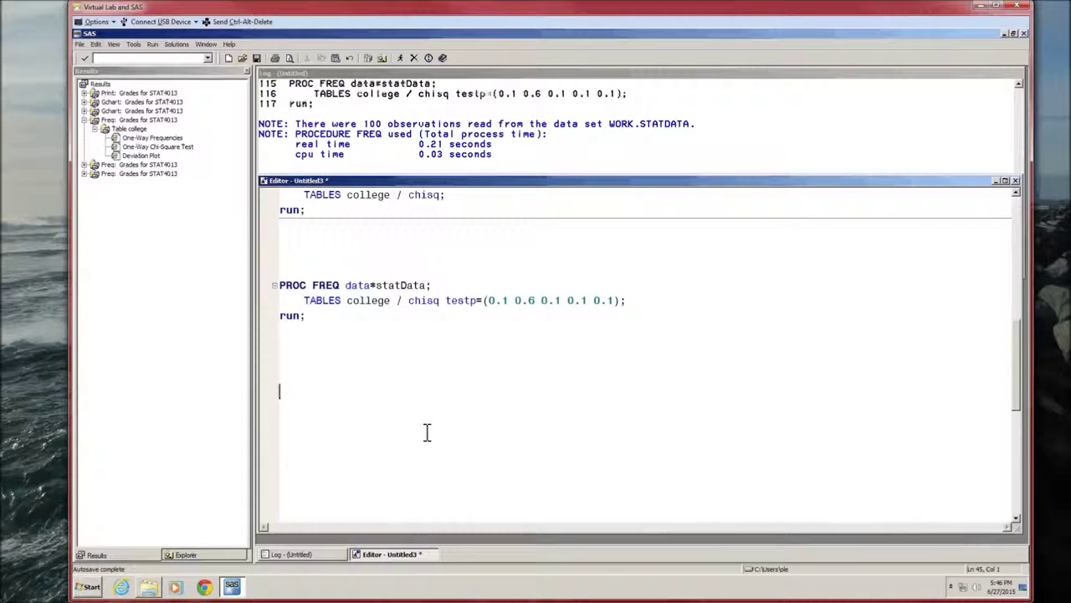
text(/* Cross tabulations */ PROC FREQ data=statData;     table gender*college; run;)
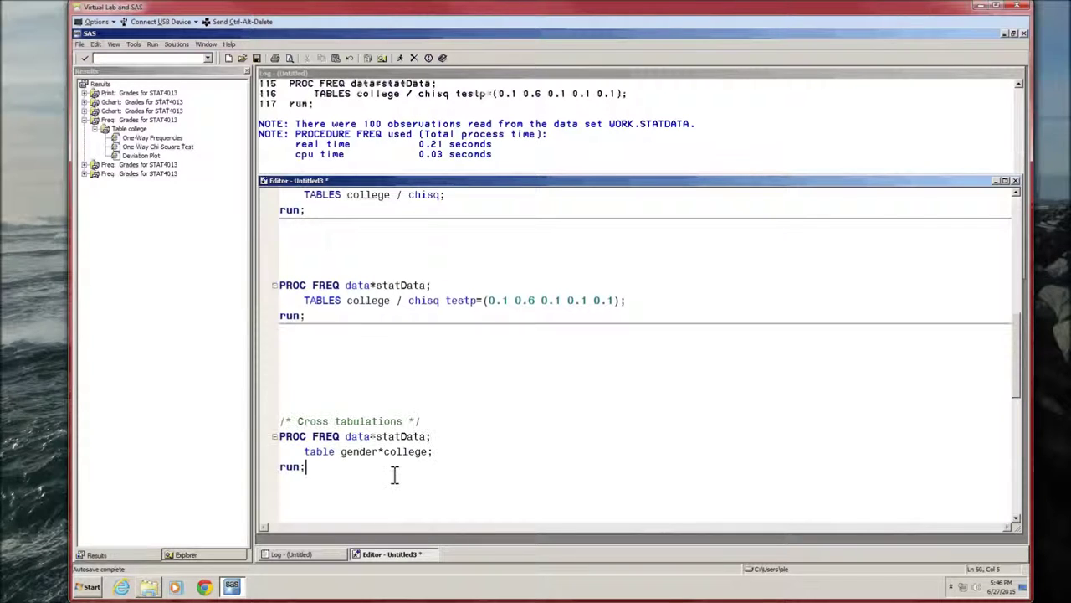
double_click(318, 452)
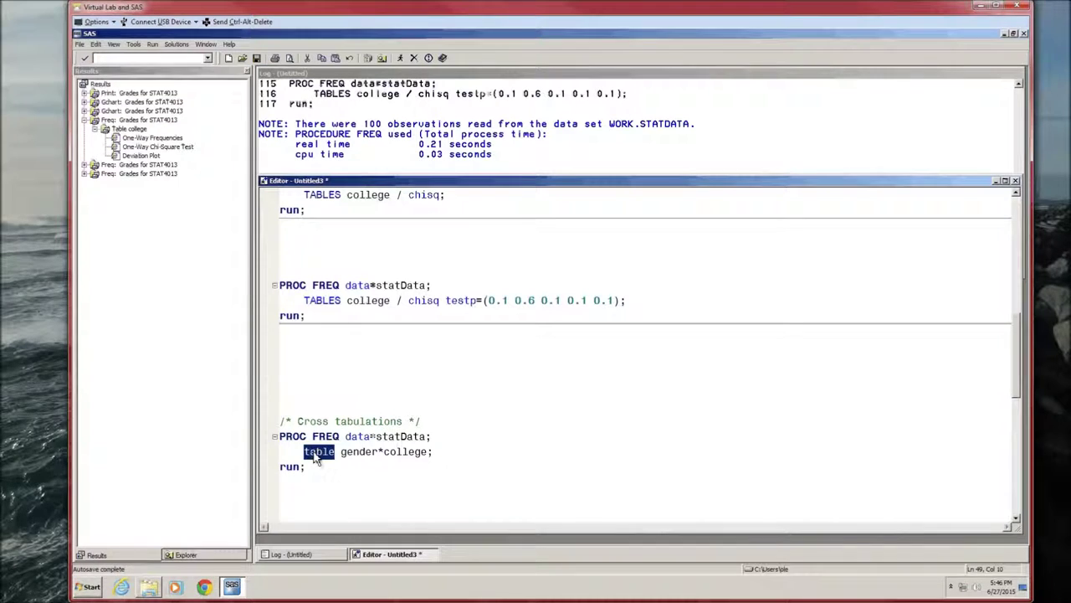
text(TABLES)
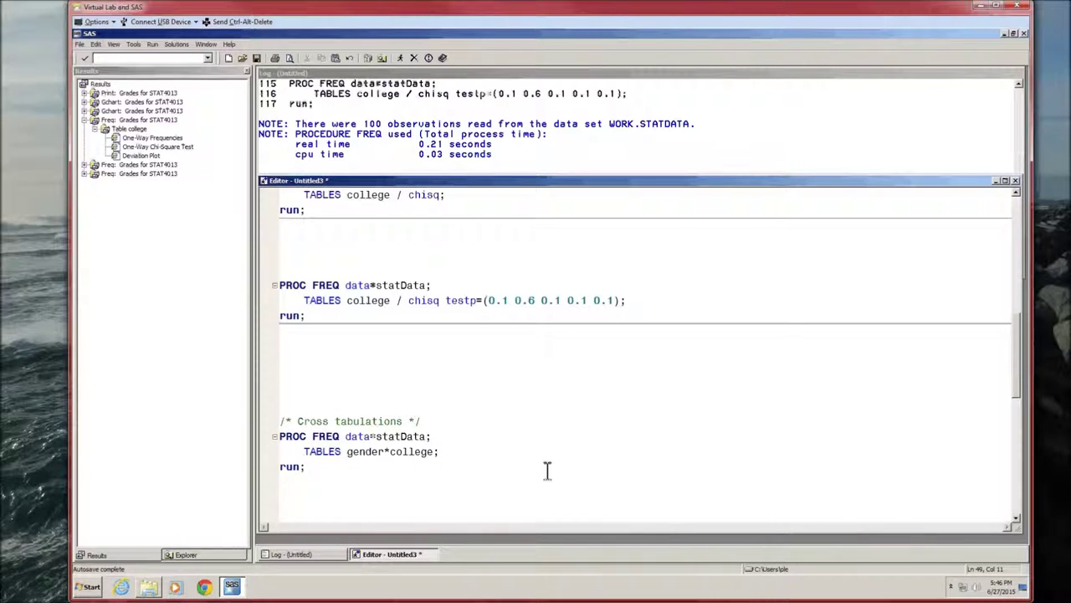
Submit the cross-tabulation block with F3 to produce the gender-by-college table, then return to the code.
click(312, 470)
drag(311, 470, 281, 445)
key(F3)
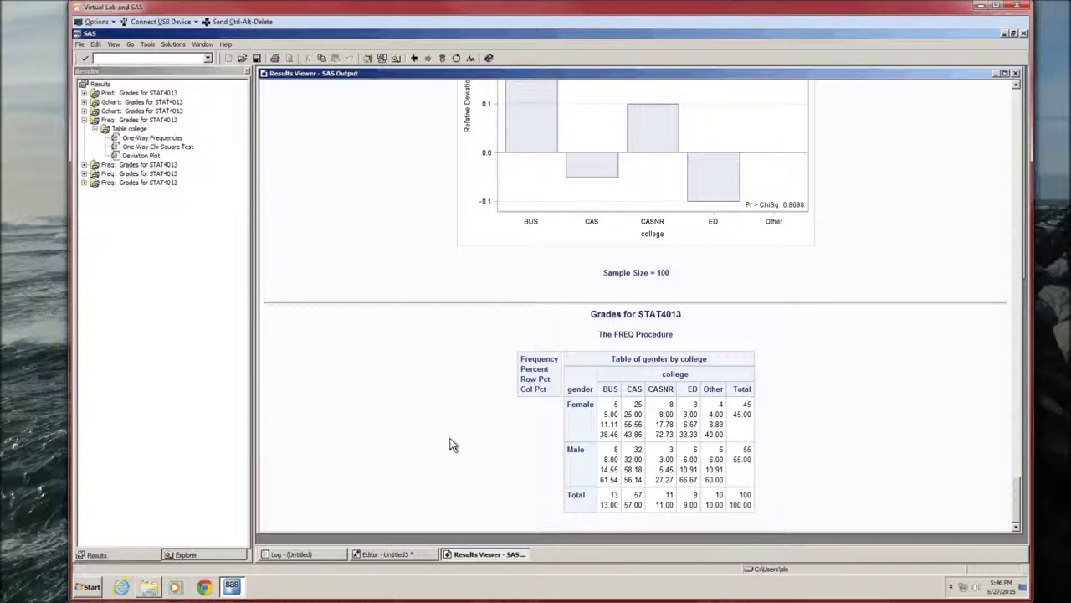
click(1016, 75)
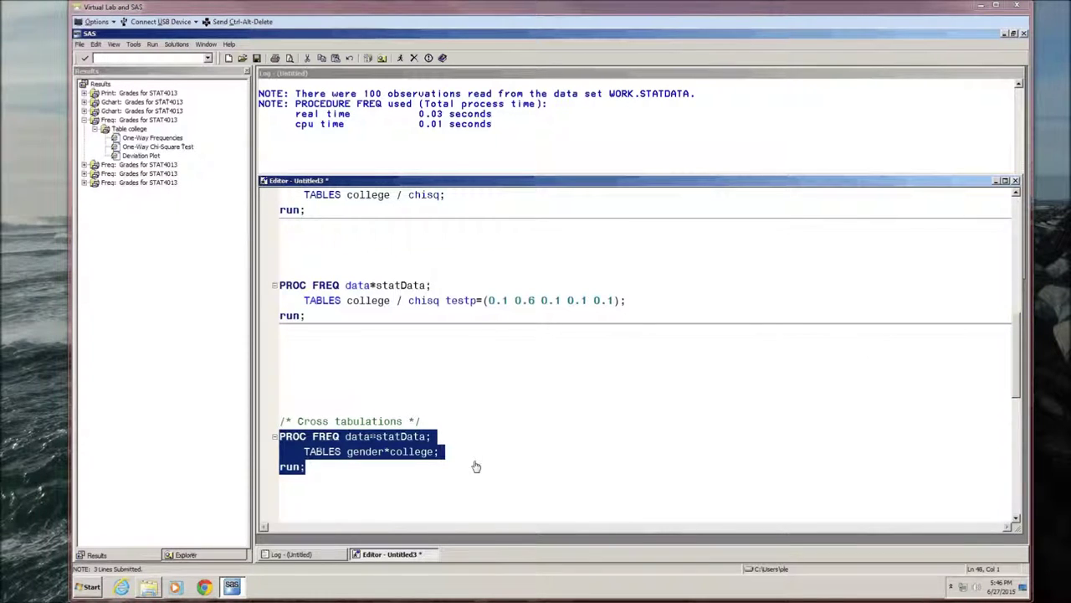
click(318, 493)
Add a Test of independence block with TABLES gender*college / chisq, removing the blank line before run;.
scroll(326, 495, down, 2)
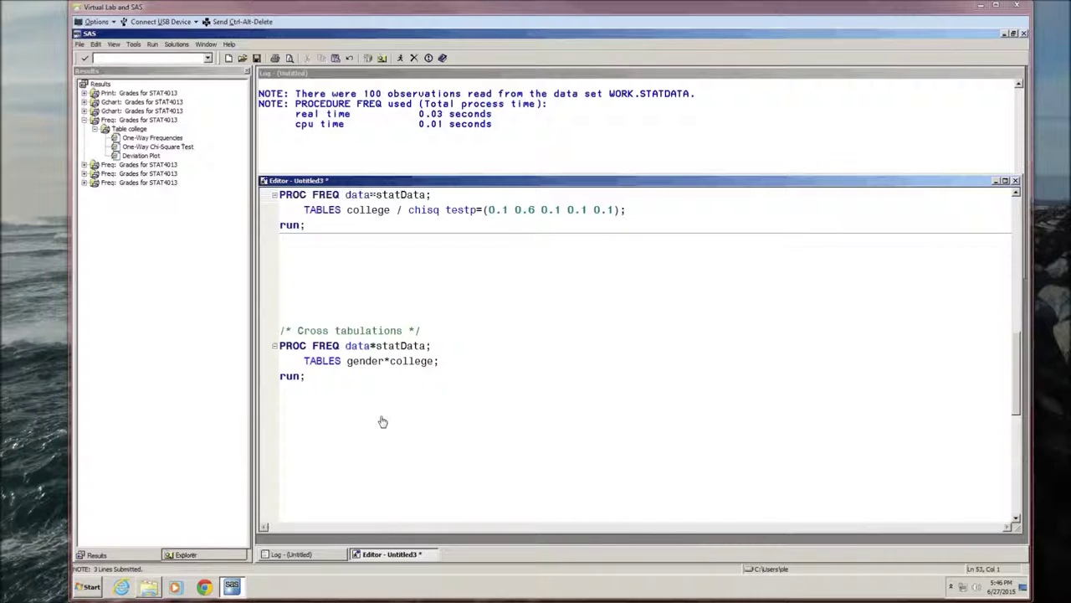
text(/* Test of independence */ PROC FREQ data=statData;     tables gender*college / chisq;  run;)
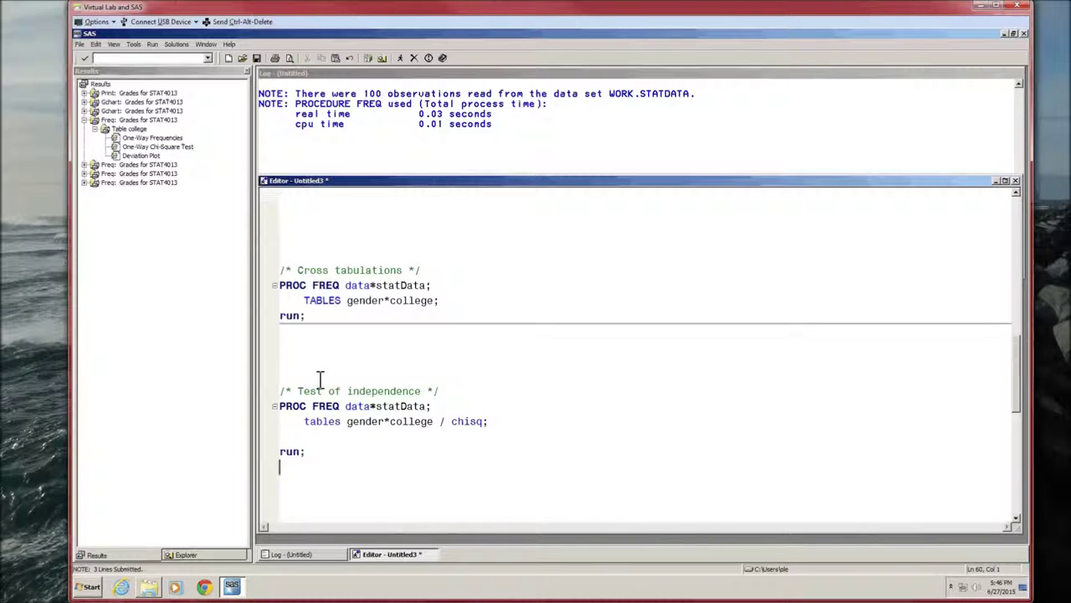
double_click(327, 423)
text(TABLES)
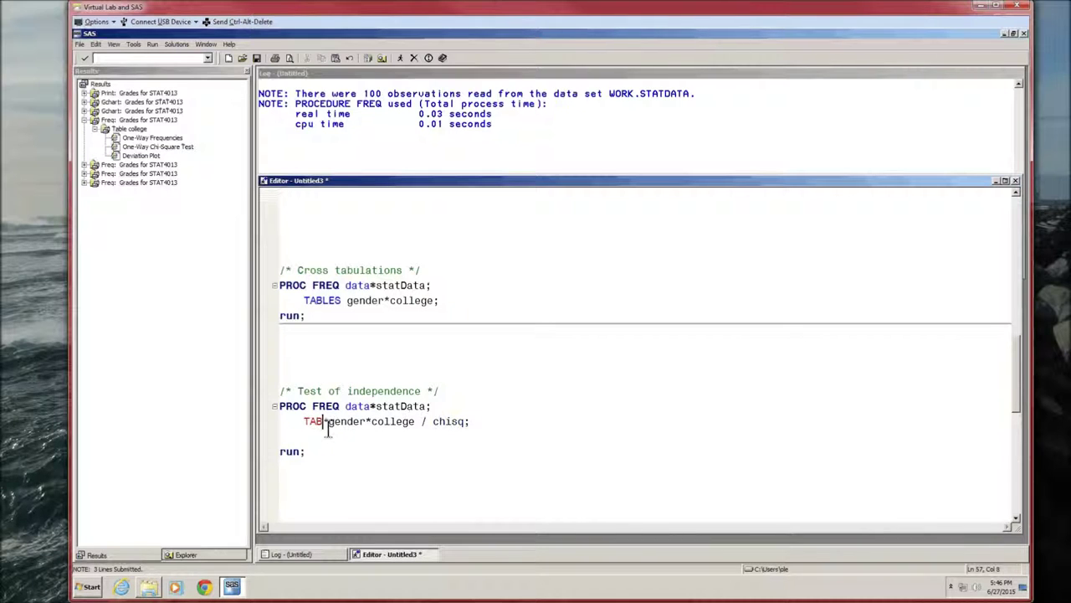
click(308, 436)
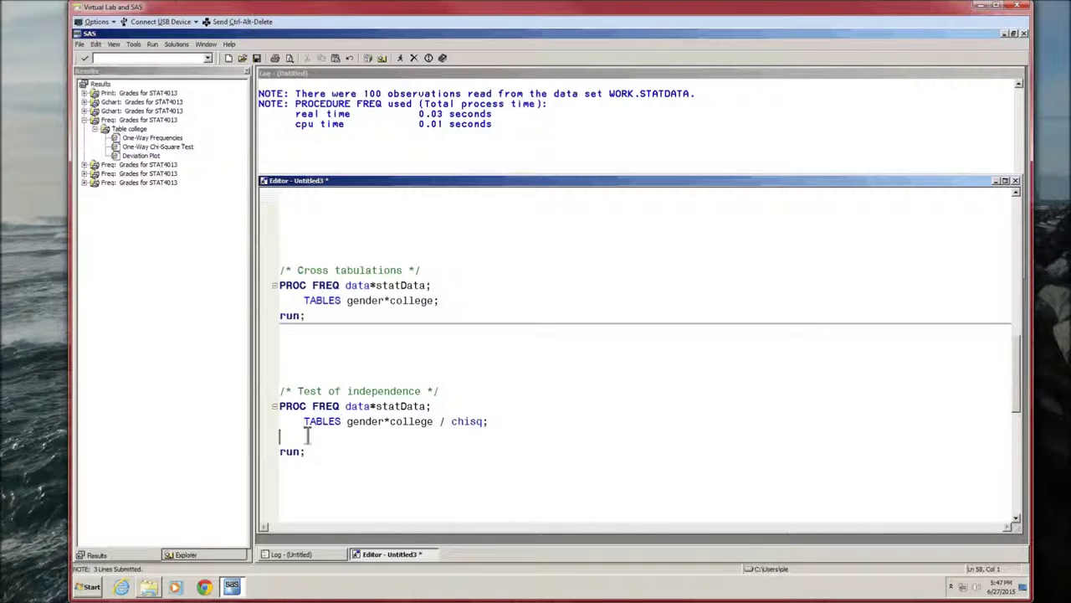
key(Delete)
Submit the chi-square block, yielding chi-square 4.2674, DF 4, p = 0.3710.
click(323, 455)
drag(323, 455, 319, 368)
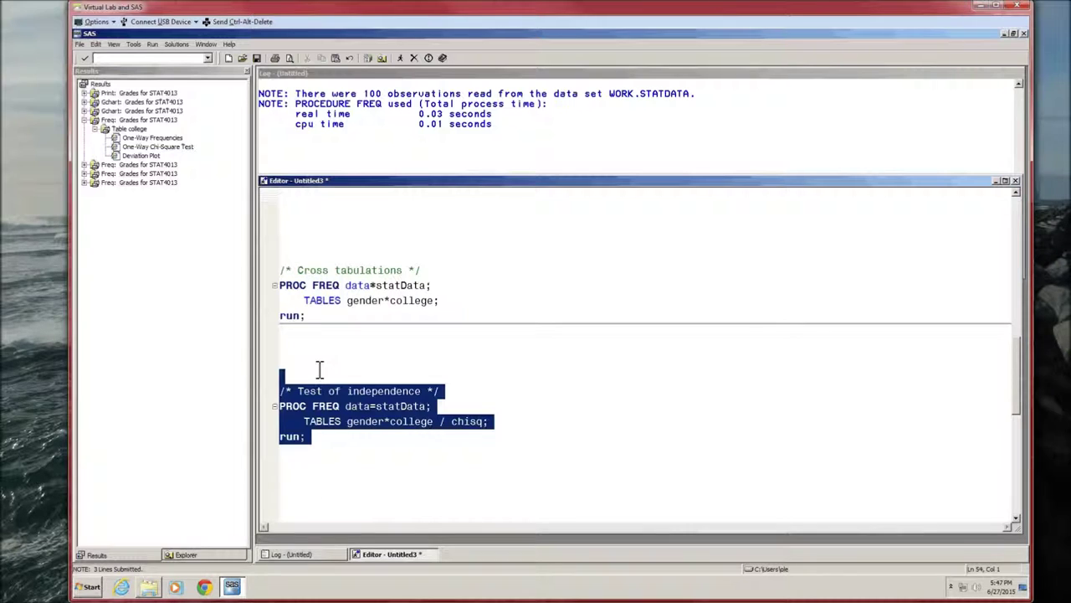
key(F3)
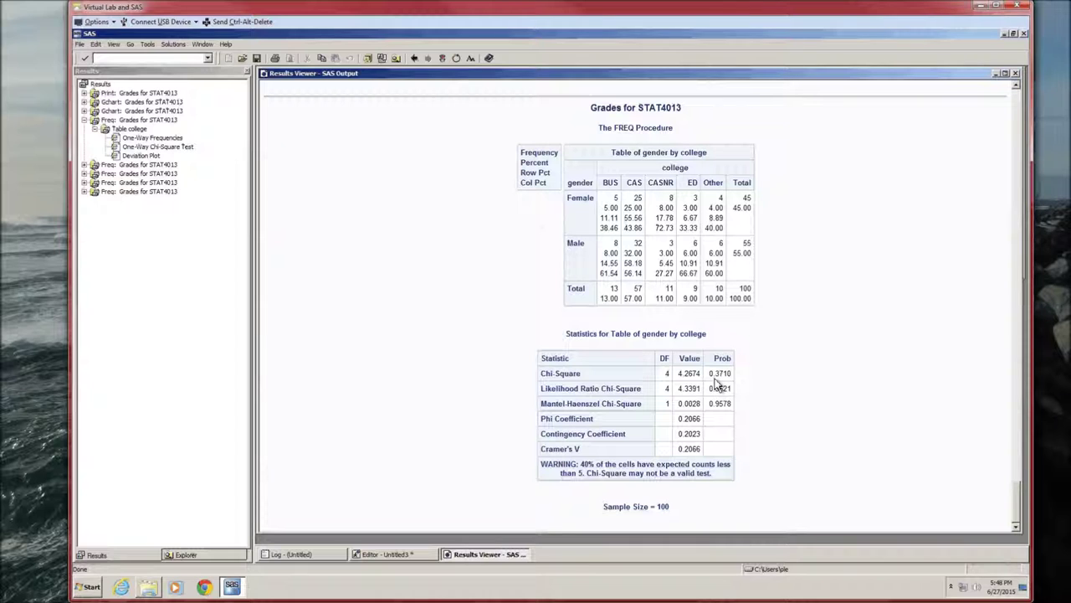
click(1016, 73)
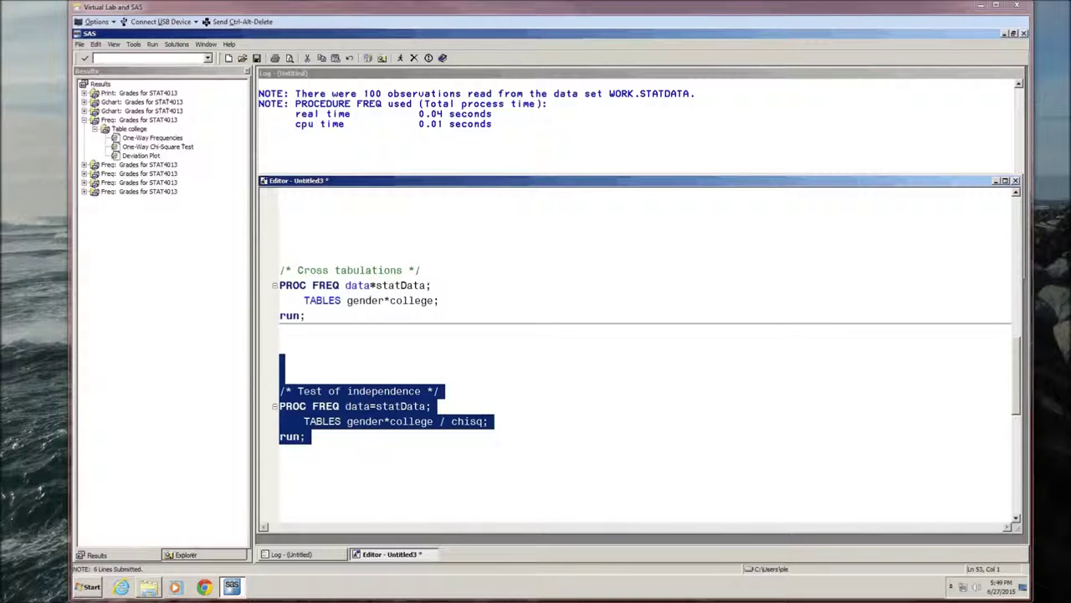
Append and submit a TABLES gotPass*college / chisq block, giving chi-square 14.7283, DF 4, p = 0.0053.
click(396, 495)
scroll(435, 369, down, 3)
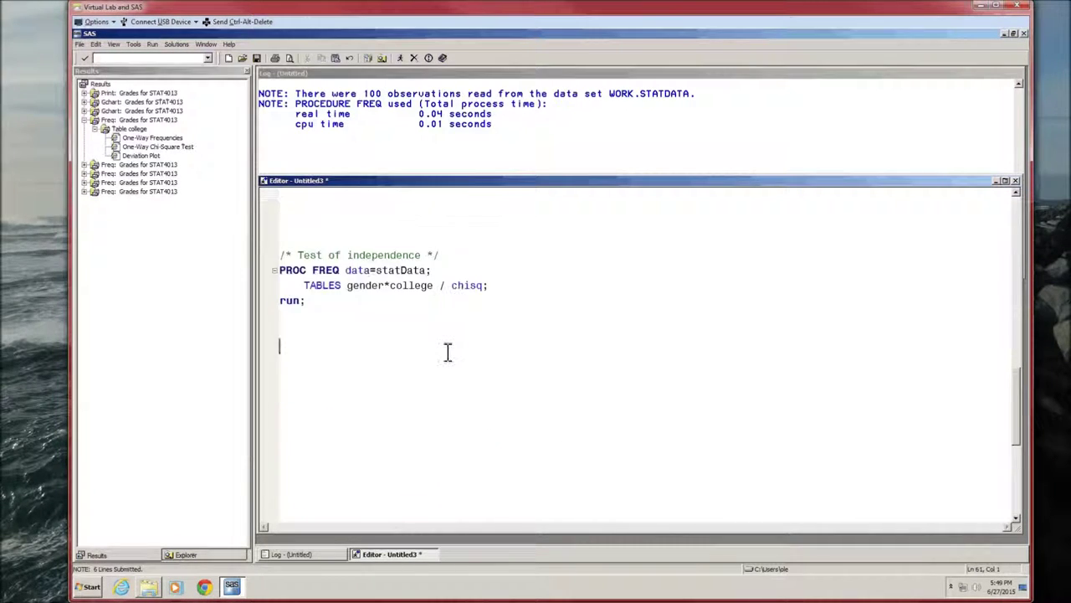
key(Return)
key(Return)
text(/* Test of independence */ PROC FREQ data=statData;     TABLES gotPass*college / chisq; run;)
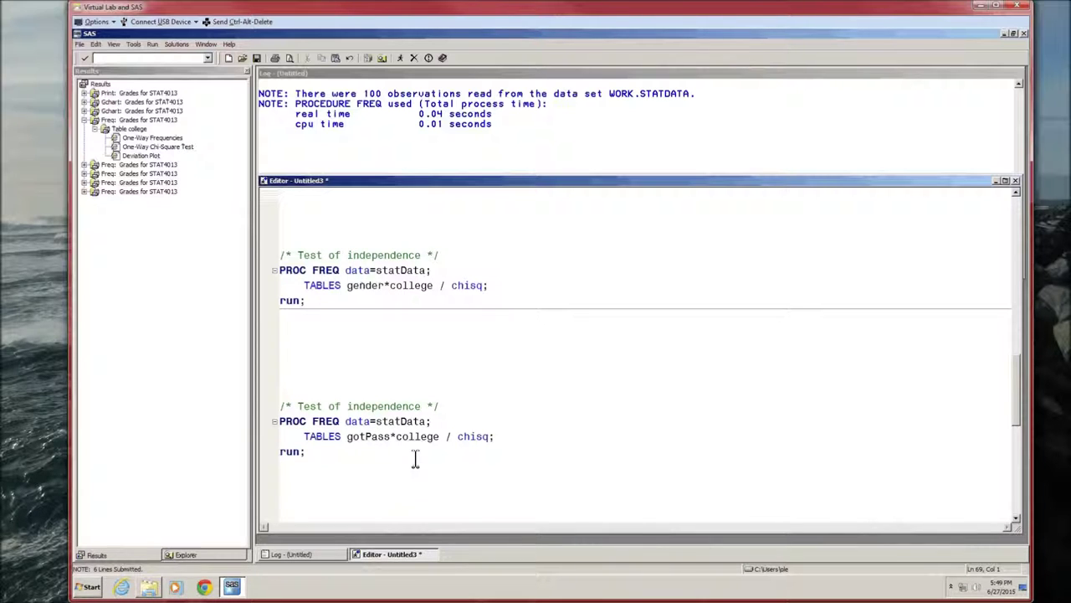
drag(332, 454, 278, 406)
key(F3)
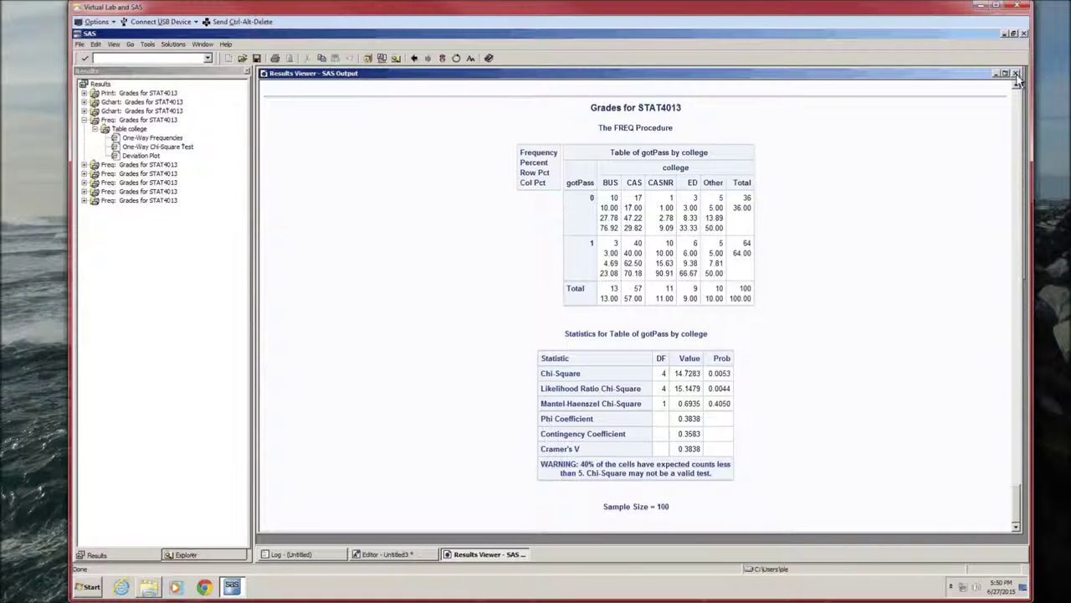
click(1017, 77)
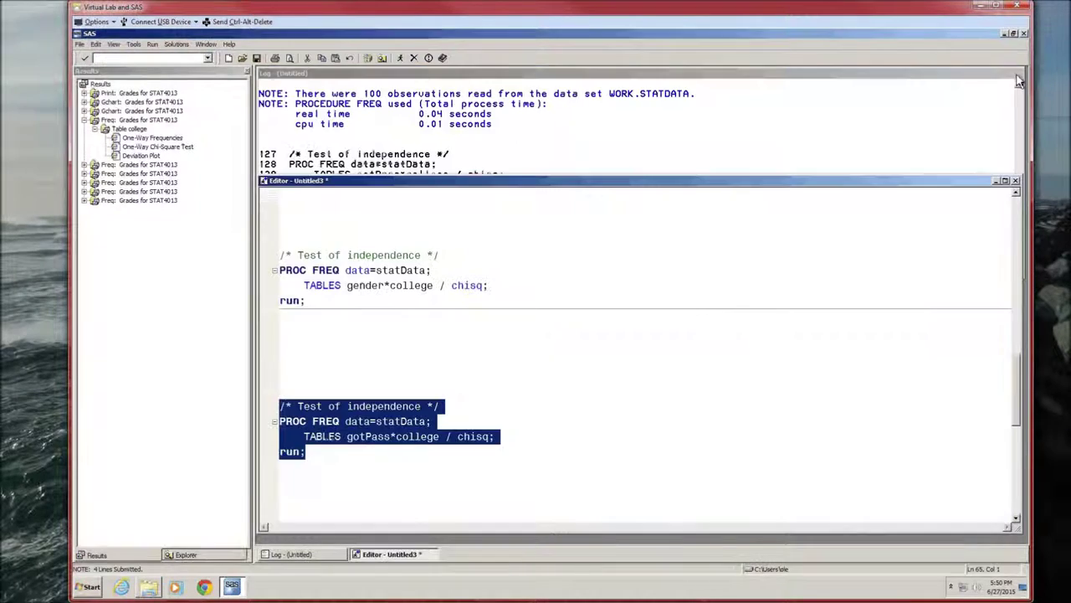
click(476, 486)
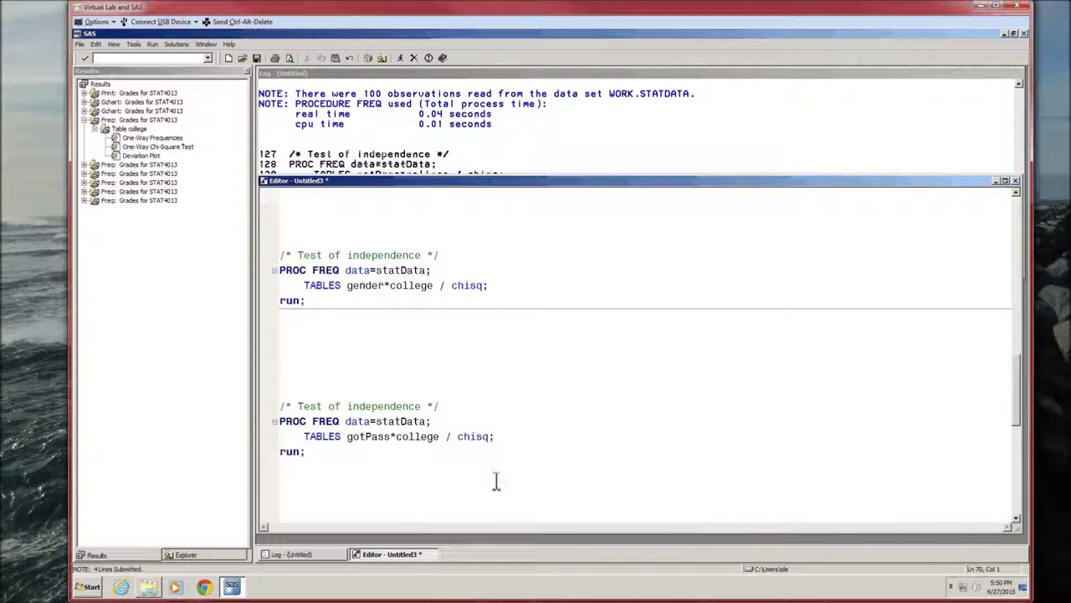